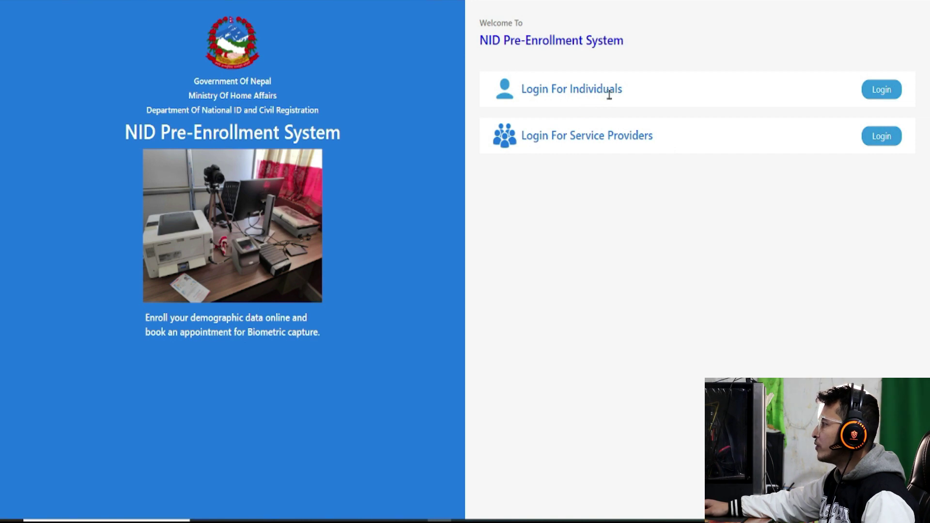
# Log in as an individual and submit the mobile number to request an OTP.
pyautogui.click(882, 91)
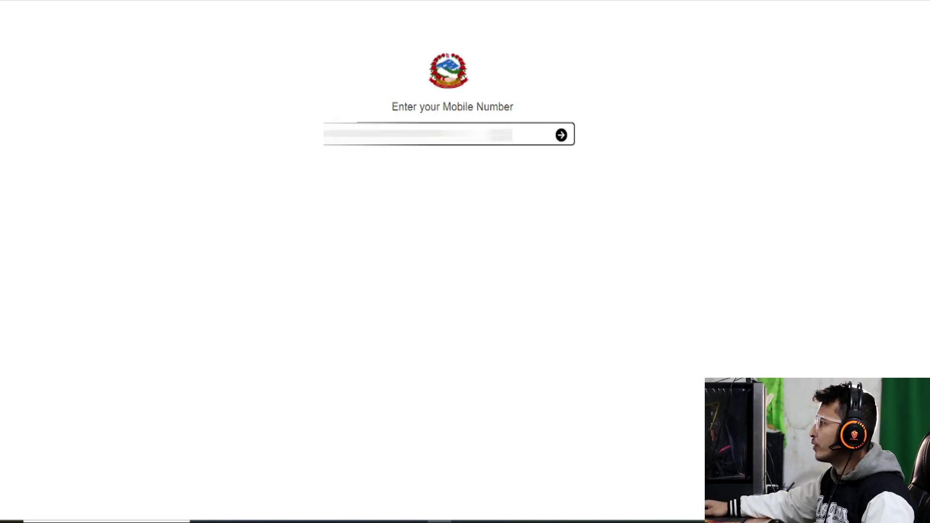
pyautogui.click(561, 136)
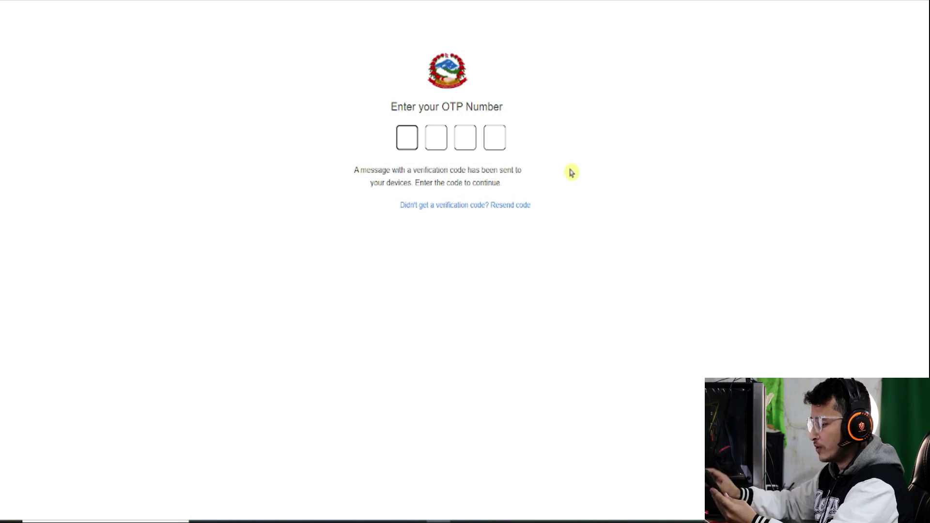
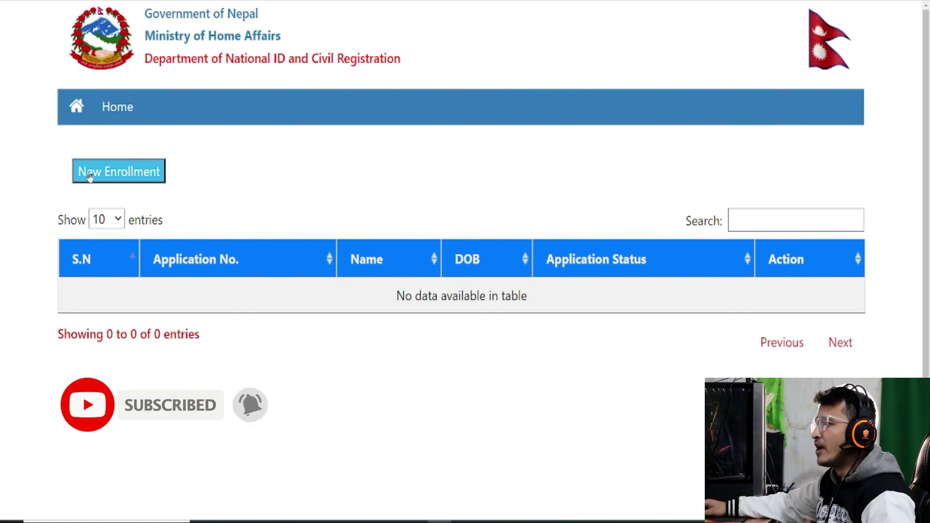
# Start a New Enrollment, look over the blank Applicant Data form, and save it as a draft.
pyautogui.click(128, 176)
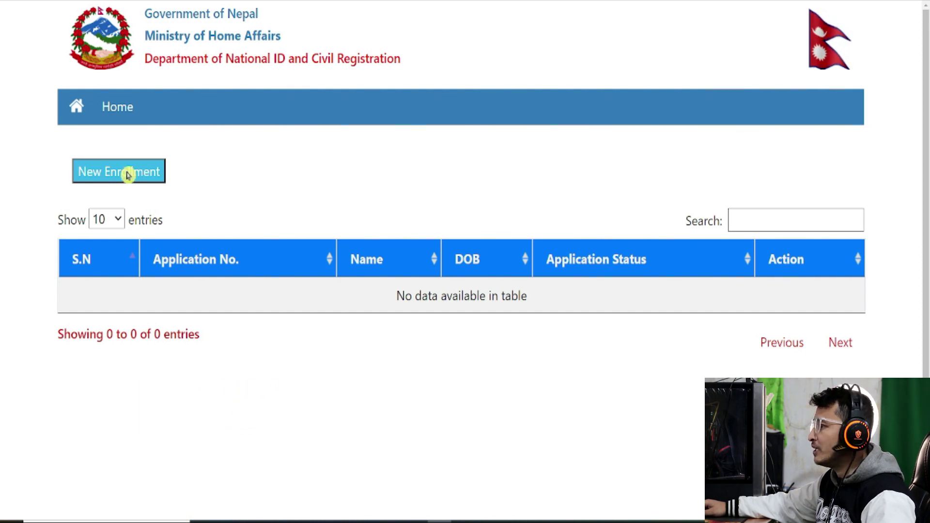
pyautogui.scroll(-1, 354, 226)
pyautogui.scroll(1, 353, 227)
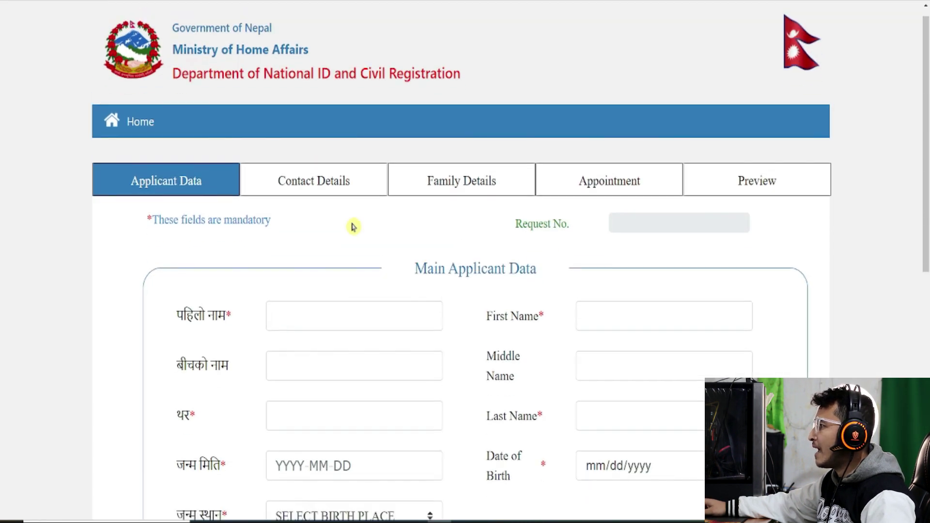
pyautogui.scroll(-1, 353, 226)
pyautogui.scroll(1, 353, 224)
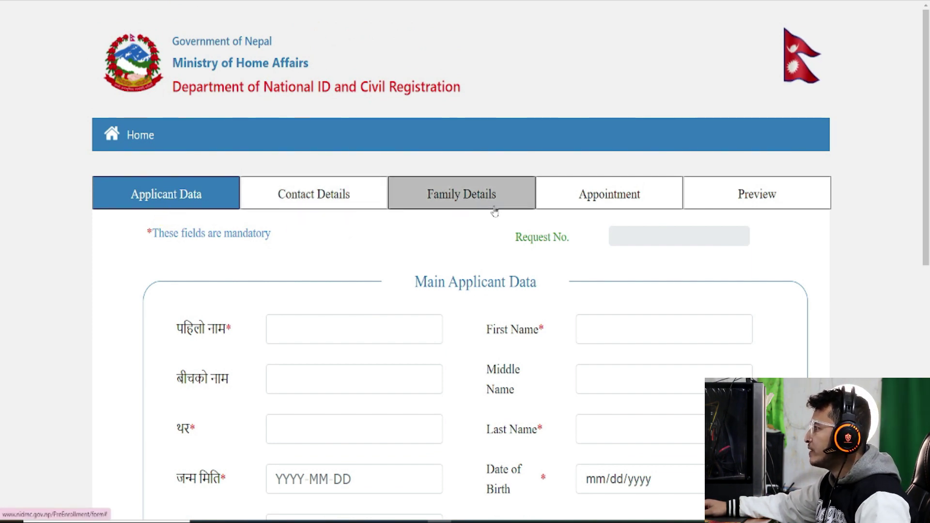
pyautogui.scroll(-4, 756, 214)
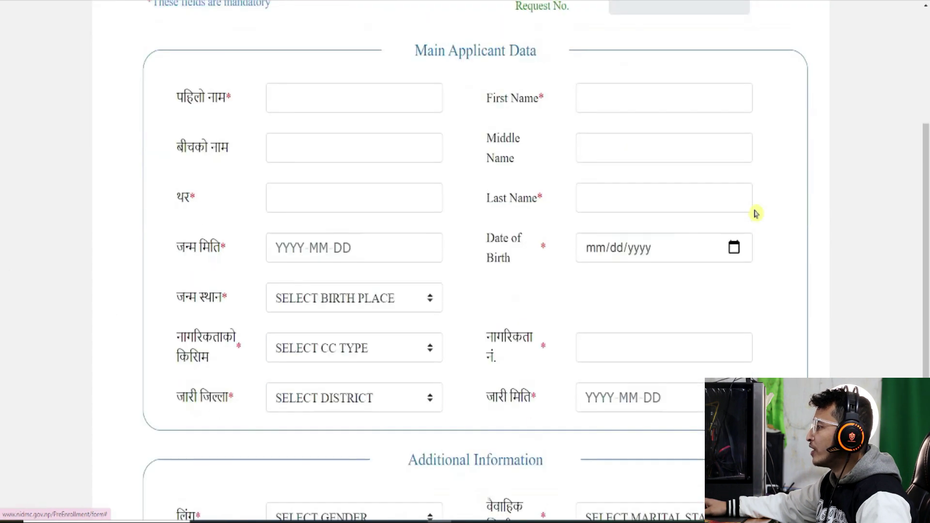
pyautogui.scroll(3, 755, 214)
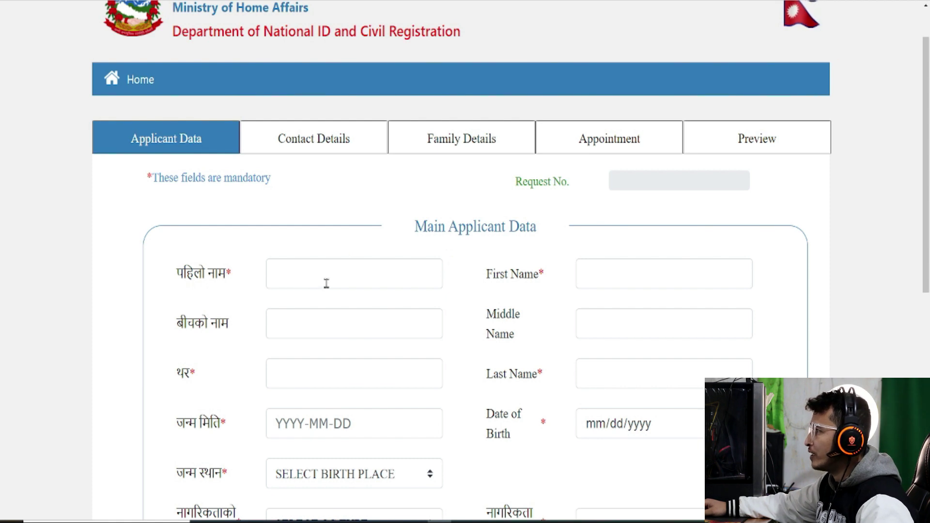
pyautogui.scroll(2, 326, 283)
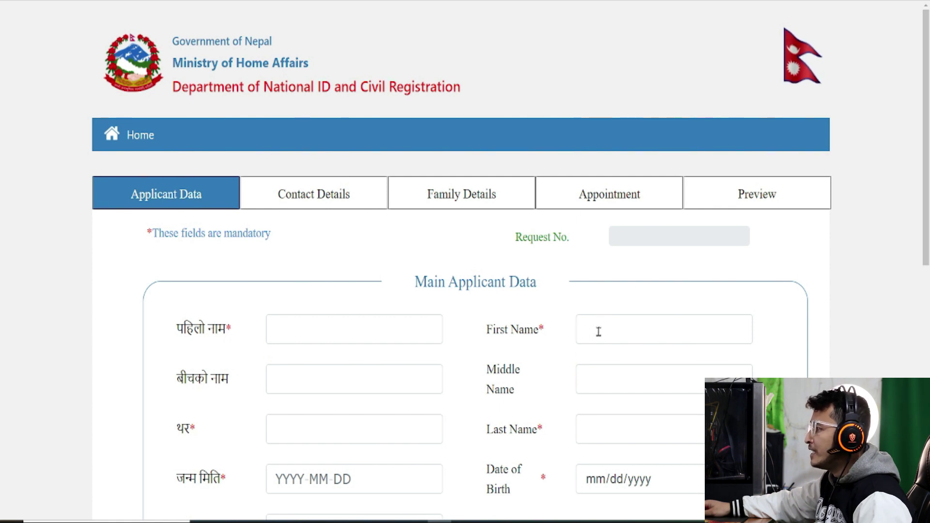
pyautogui.scroll(-1, 247, 384)
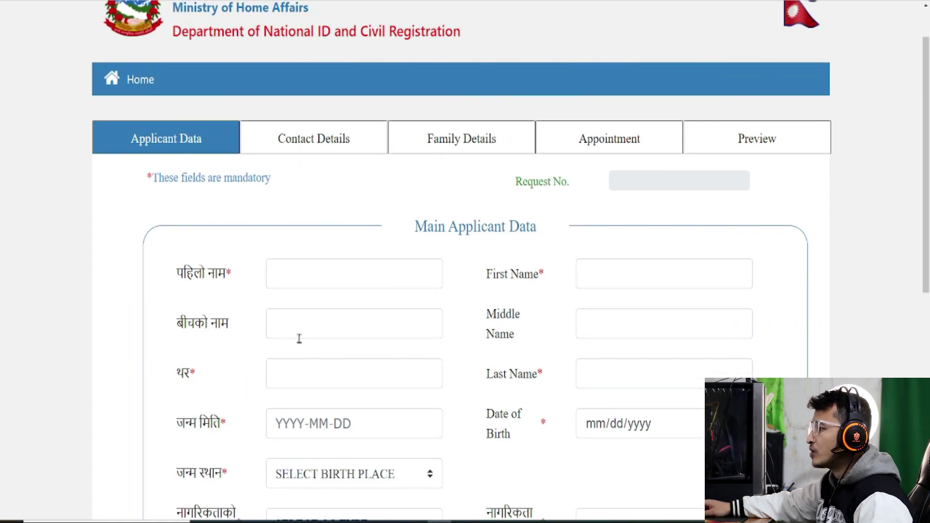
pyautogui.scroll(-2, 561, 399)
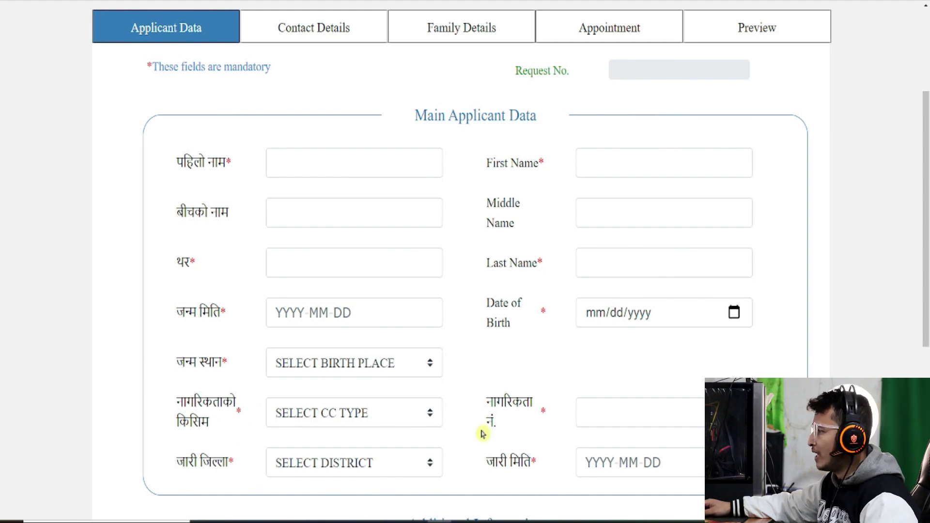
pyautogui.scroll(-3, 548, 436)
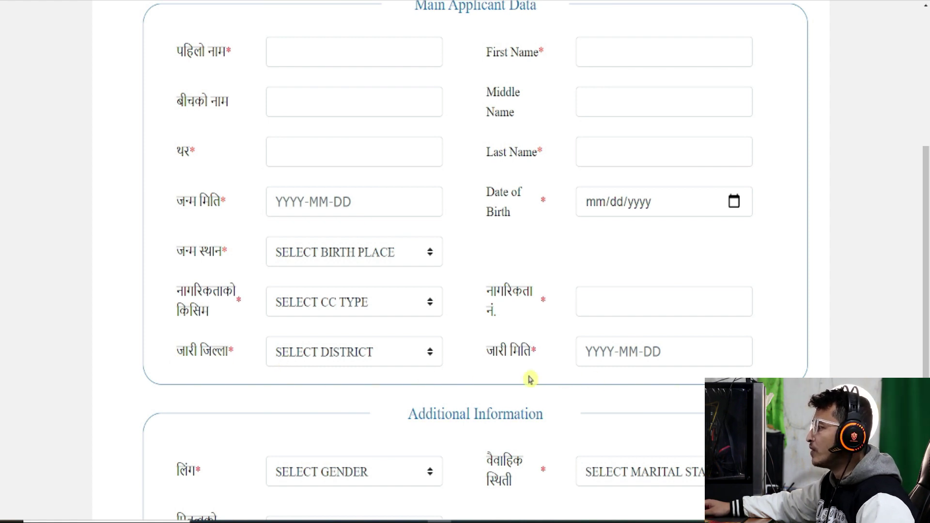
pyautogui.scroll(-3, 677, 378)
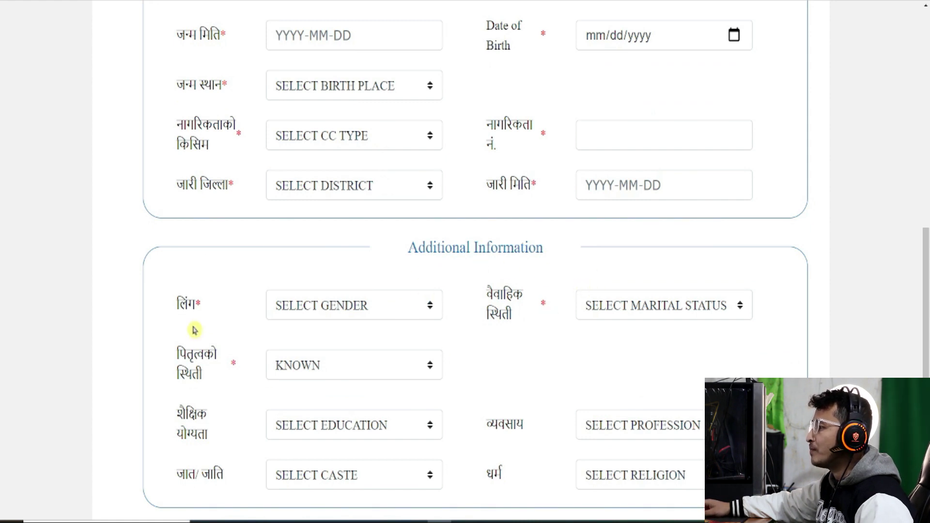
pyautogui.scroll(-1, 194, 330)
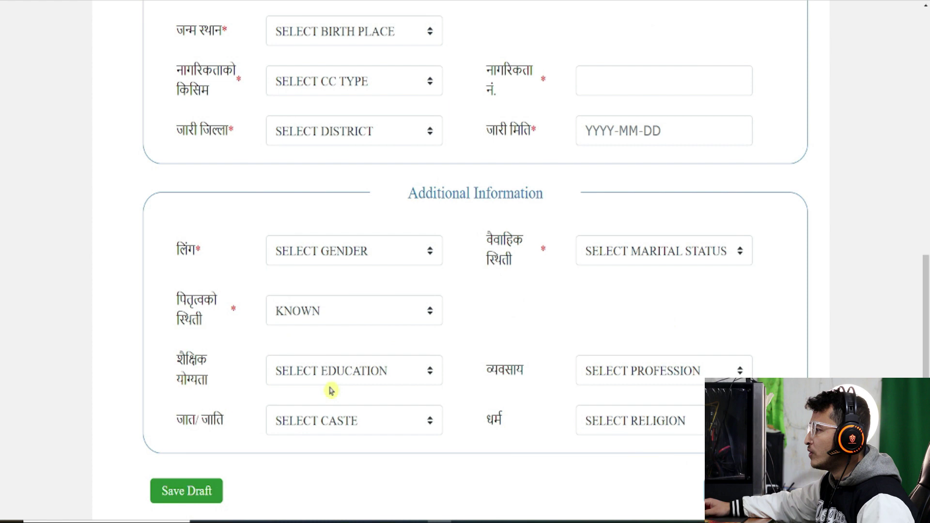
pyautogui.click(214, 485)
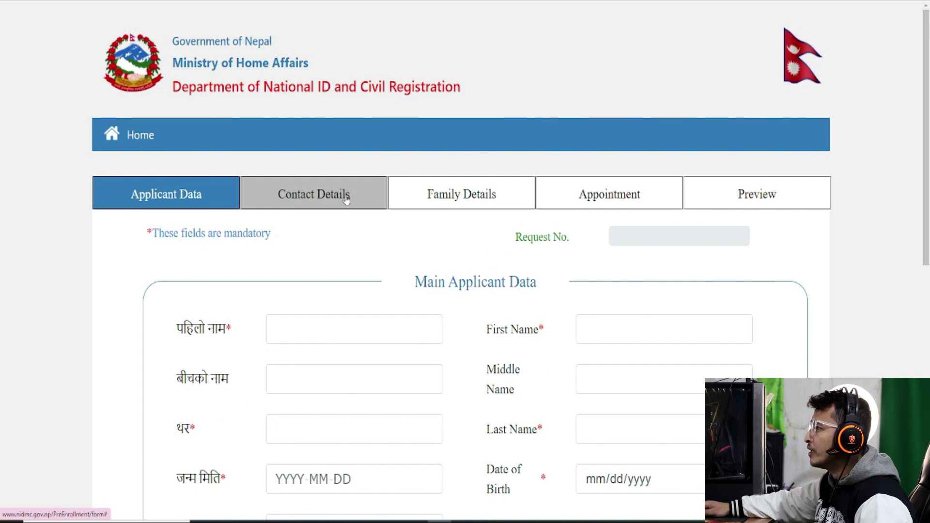
# Scroll through the Main Applicant Data section of the form.
pyautogui.scroll(-3, 387, 252)
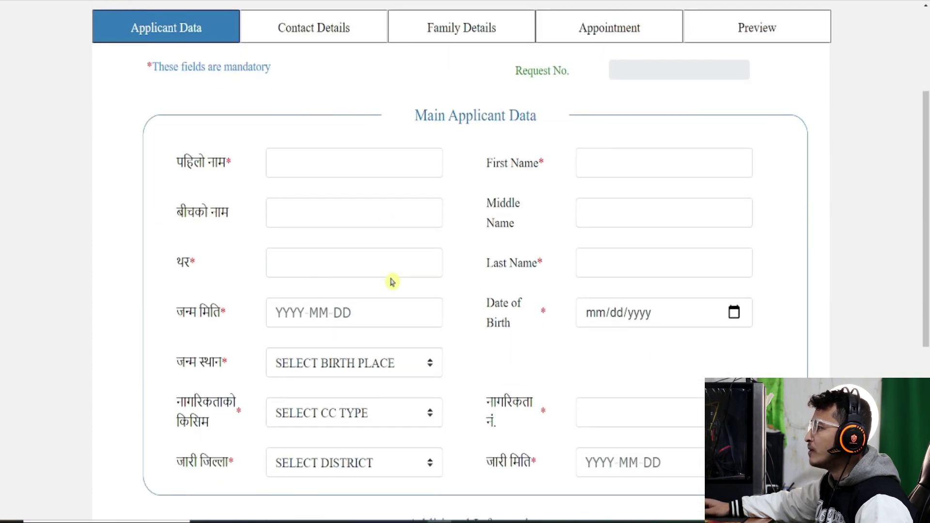
pyautogui.scroll(-6, 644, 445)
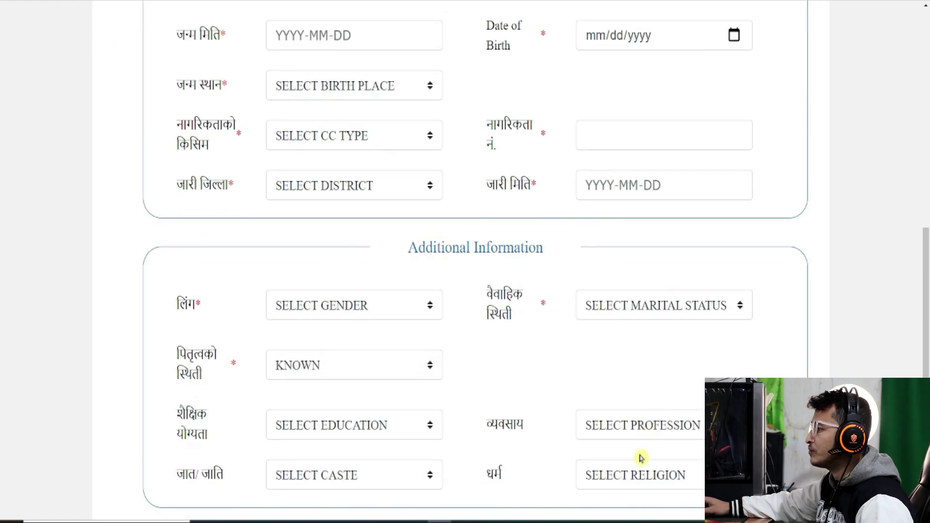
pyautogui.scroll(5, 582, 440)
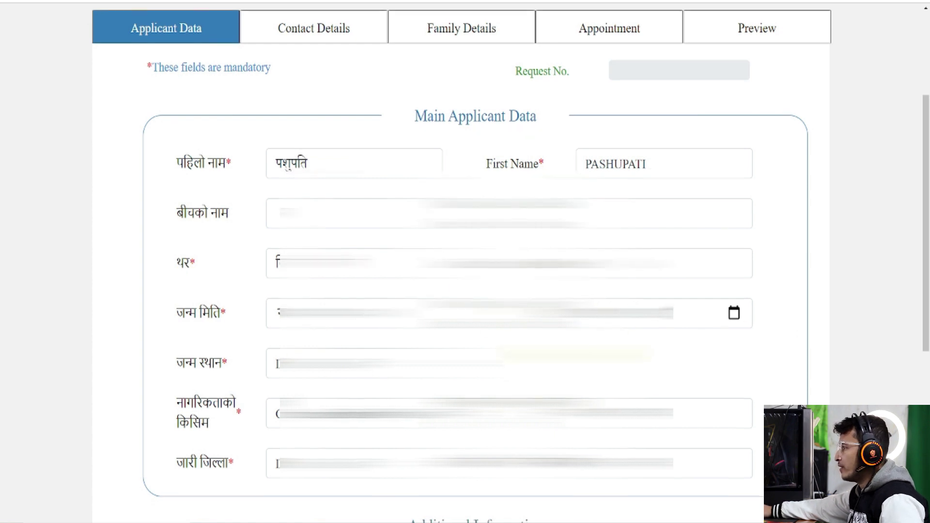
# Set the birthplace district to Dang.
pyautogui.scroll(-2, 702, 236)
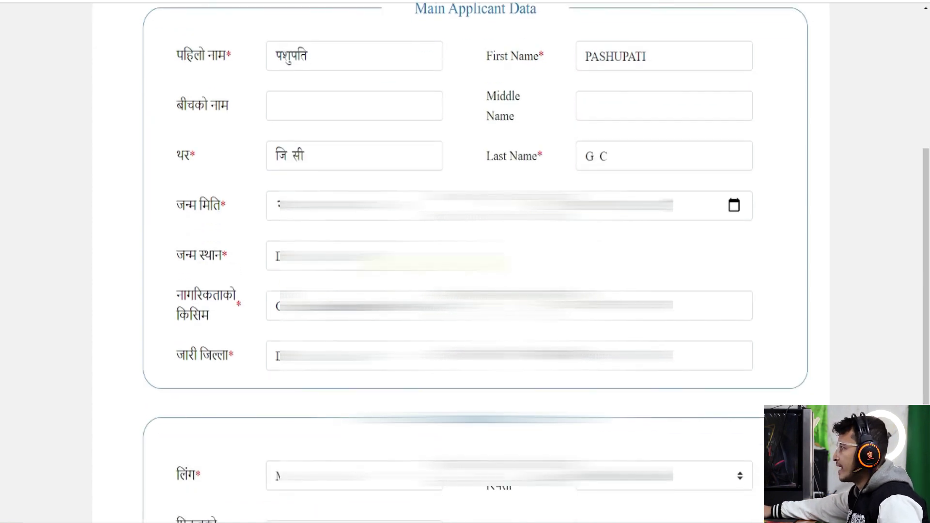
pyautogui.click(432, 259)
pyautogui.scroll(-1, 412, 233)
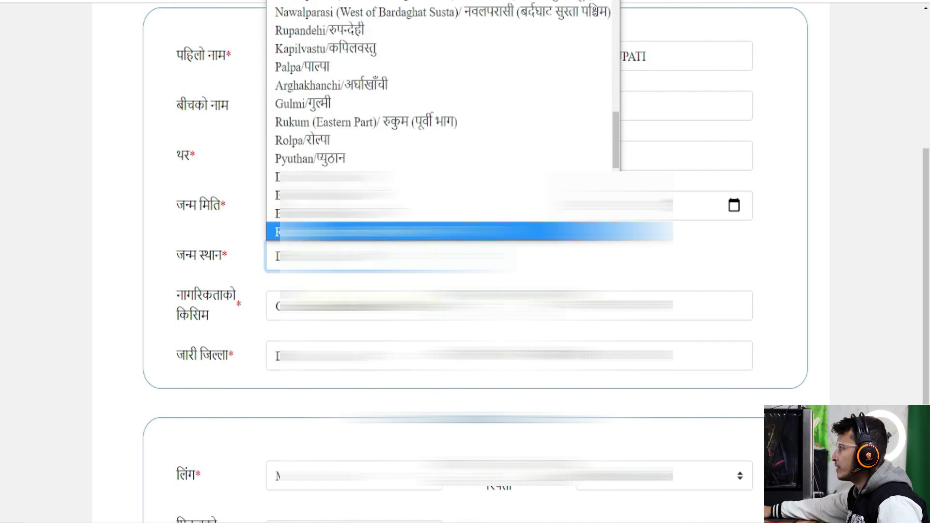
pyautogui.scroll(-1, 411, 232)
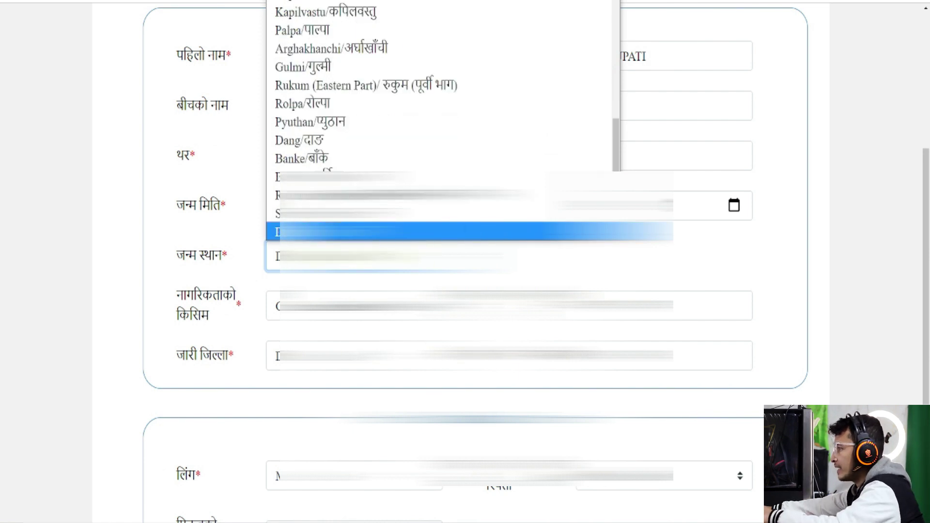
pyautogui.scroll(-4, 412, 232)
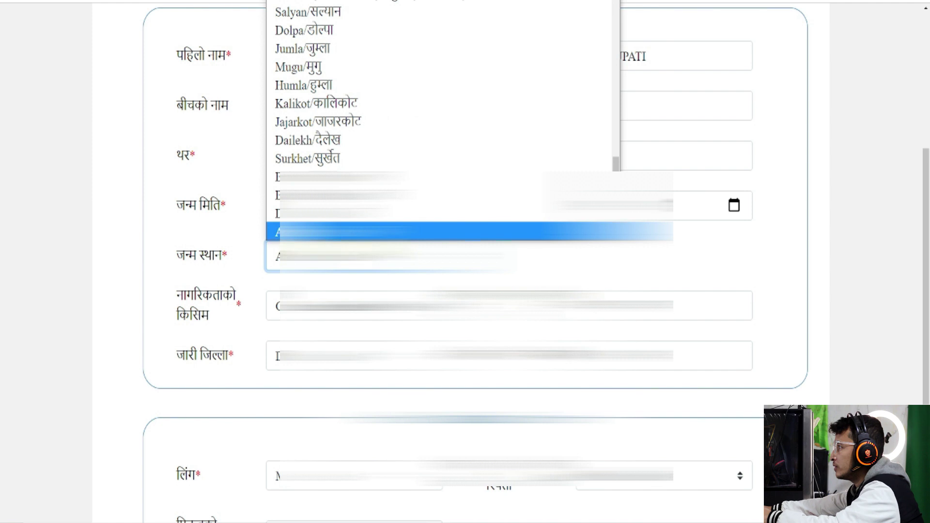
pyautogui.scroll(-1, 411, 231)
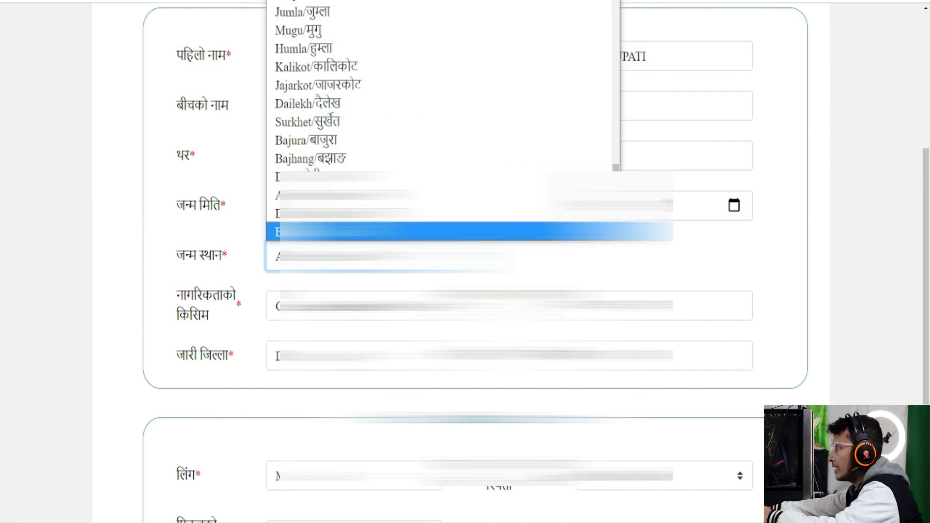
pyautogui.press('Down')
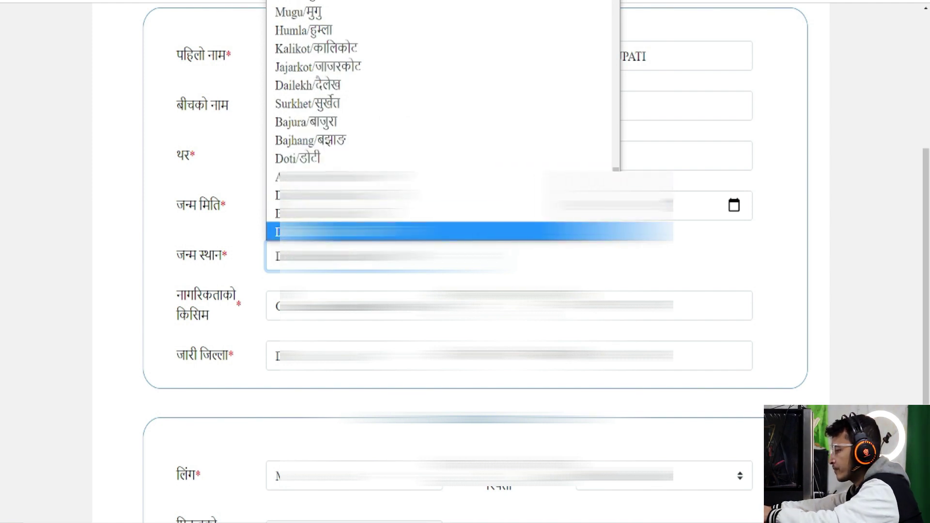
pyautogui.scroll(2, 435, 121)
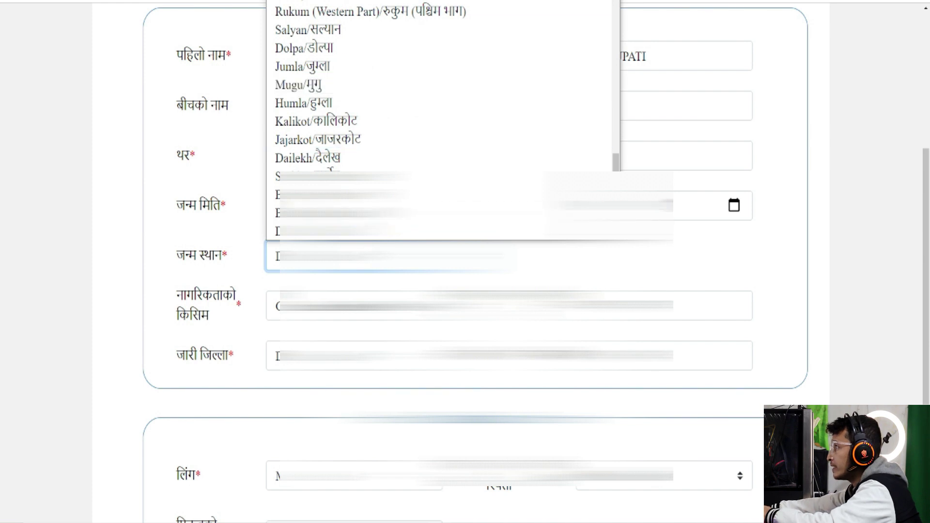
pyautogui.click(341, 1)
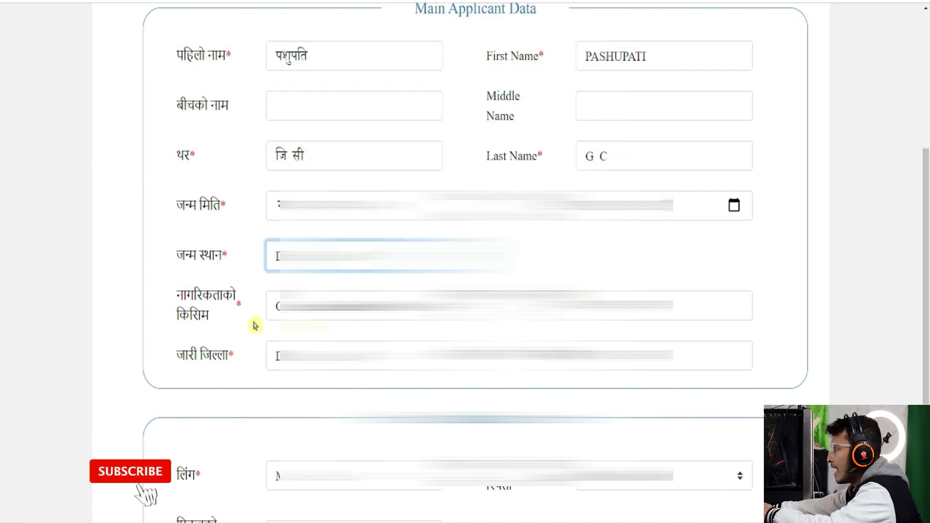
# Choose the first citizenship type and set Dang as the citizenship issuing district.
pyautogui.click(397, 306)
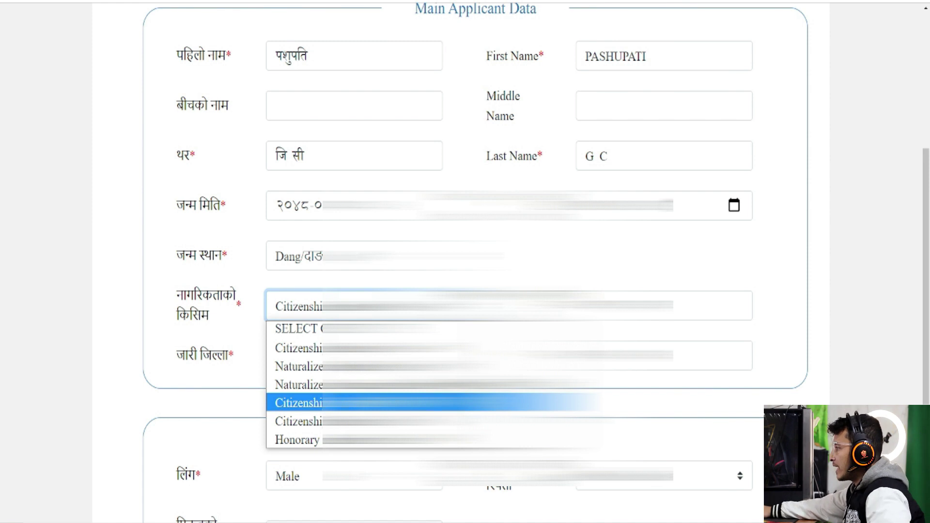
pyautogui.press('Up')
pyautogui.press('Up')
pyautogui.press('Up')
pyautogui.press('Return')
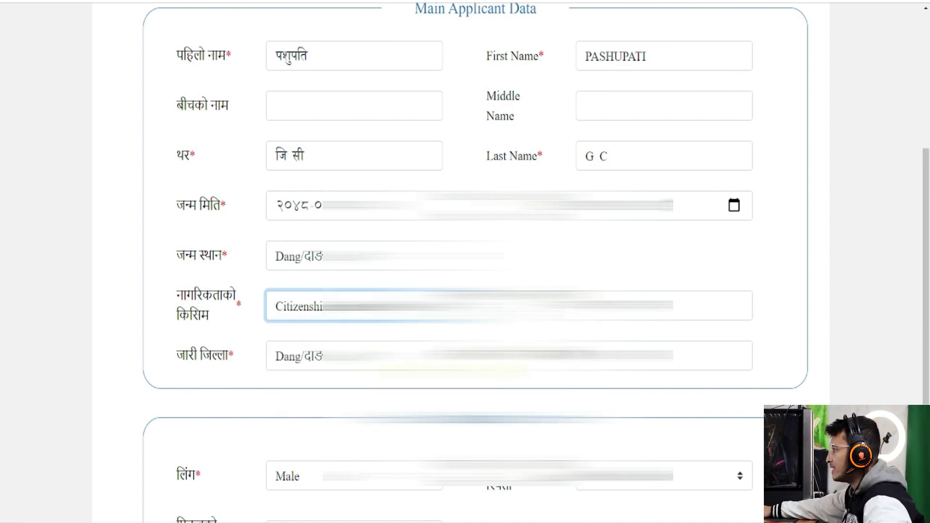
pyautogui.click(443, 360)
pyautogui.click(438, 360)
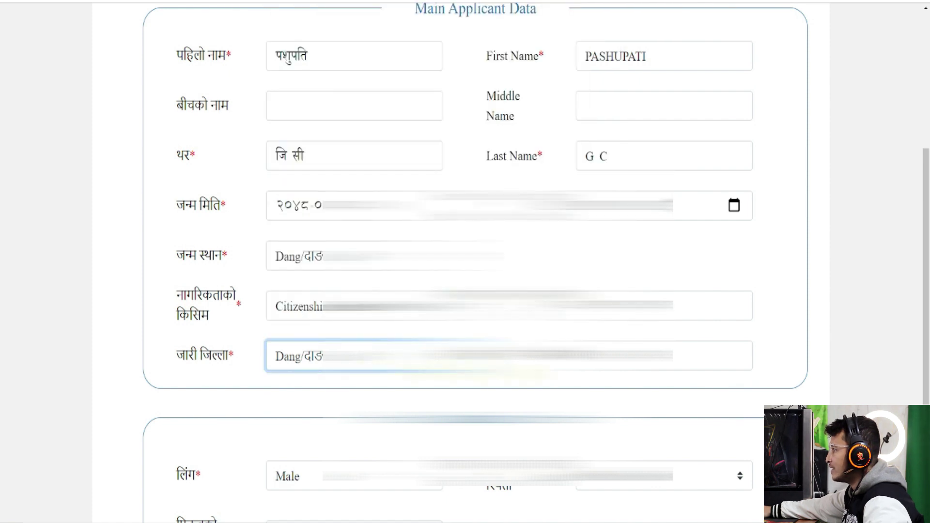
pyautogui.scroll(-5, 231, 261)
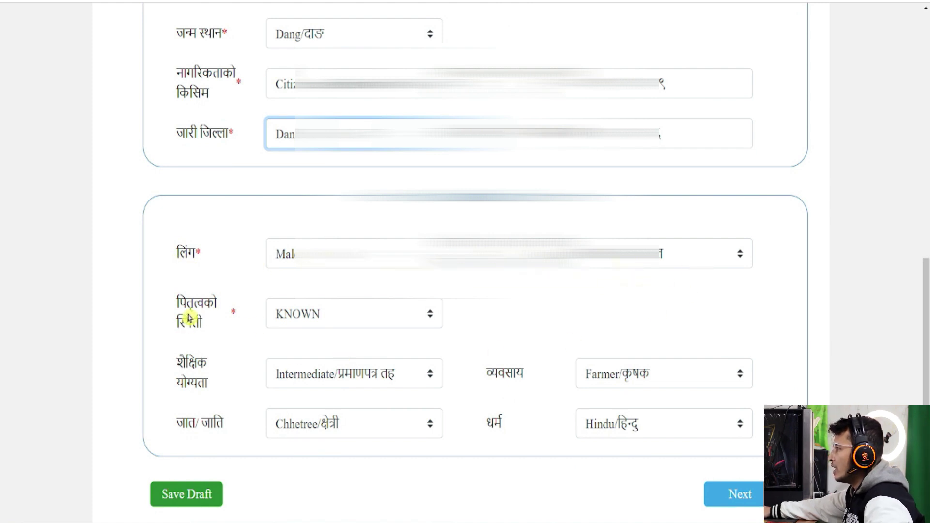
pyautogui.click(430, 315)
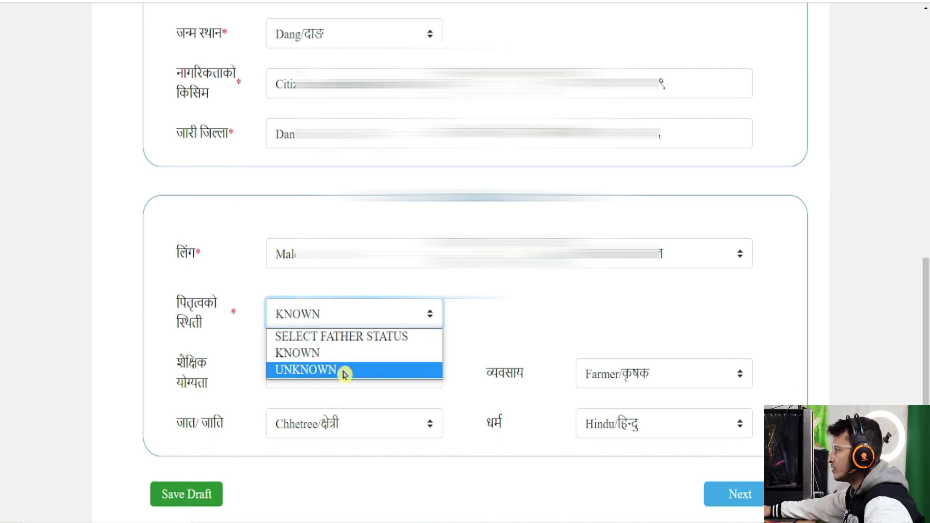
pyautogui.click(366, 357)
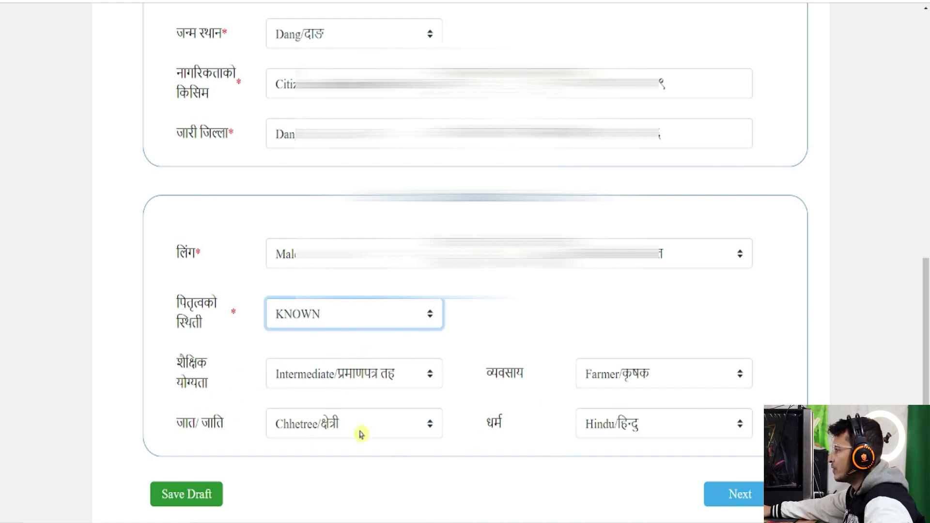
pyautogui.click(739, 378)
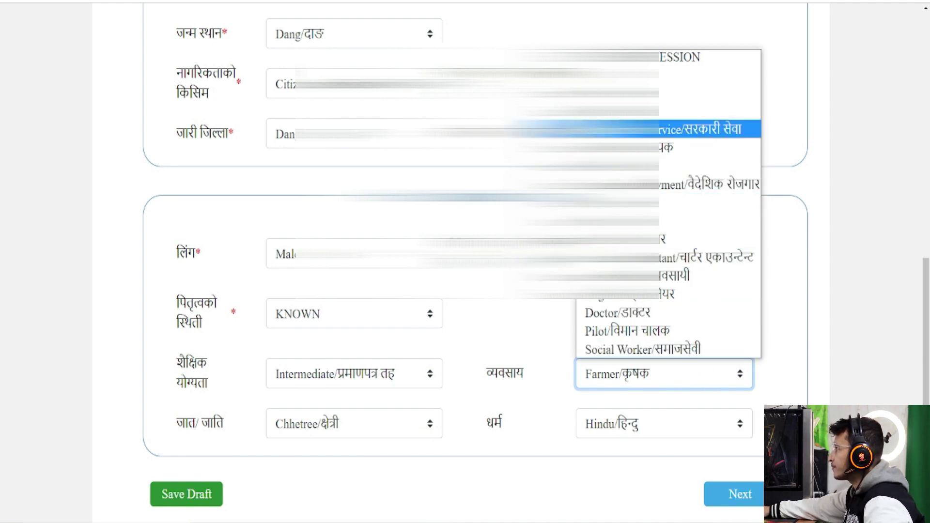
pyautogui.click(630, 93)
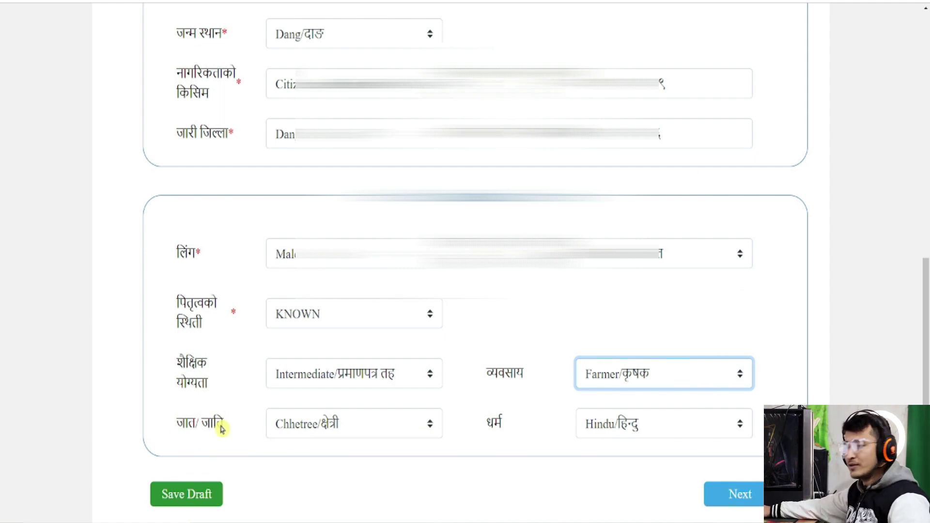
pyautogui.click(431, 426)
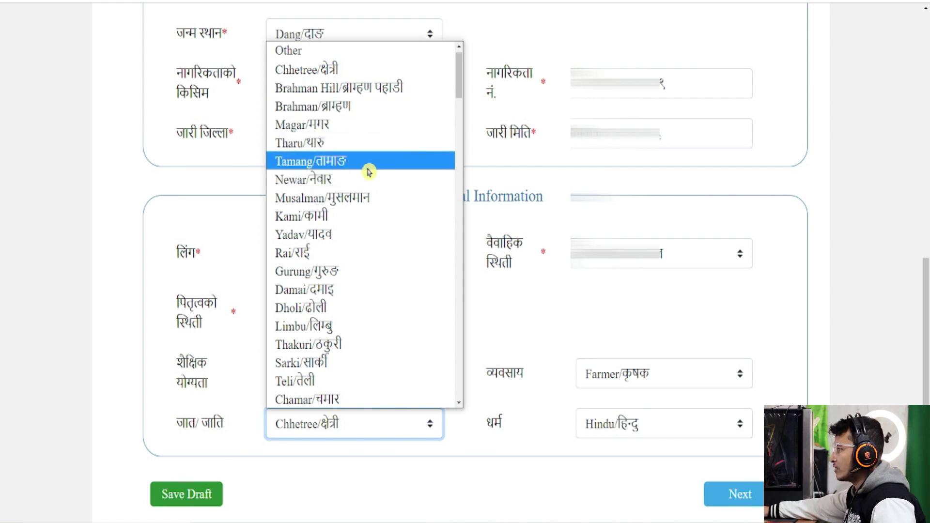
pyautogui.scroll(-2, 358, 320)
pyautogui.scroll(3, 340, 122)
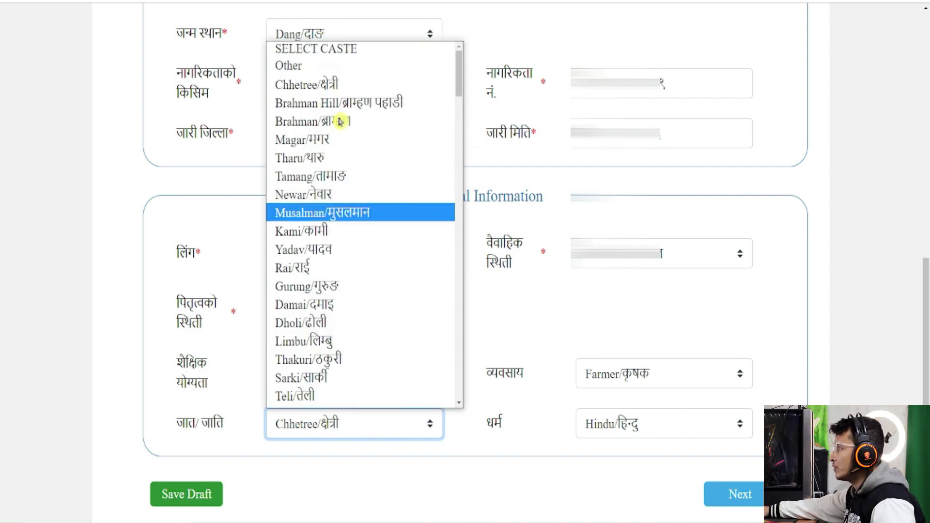
pyautogui.click(333, 85)
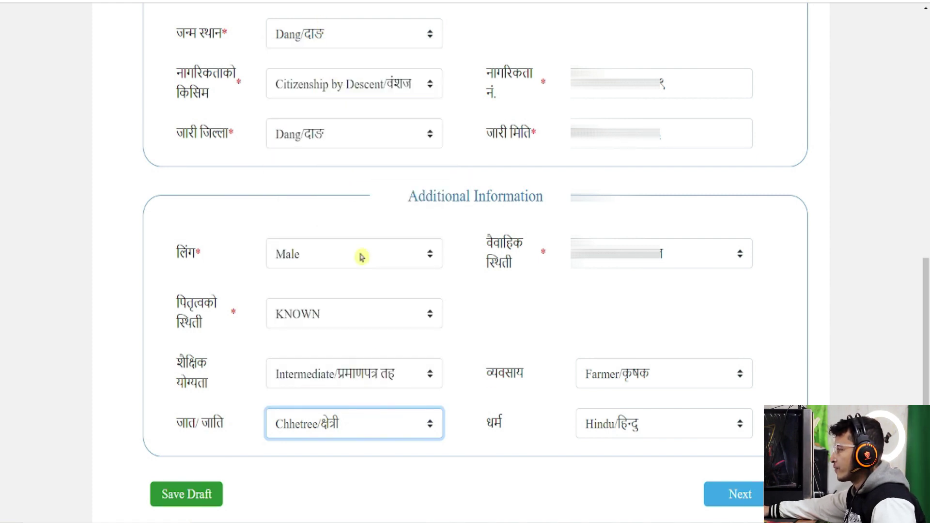
pyautogui.click(737, 431)
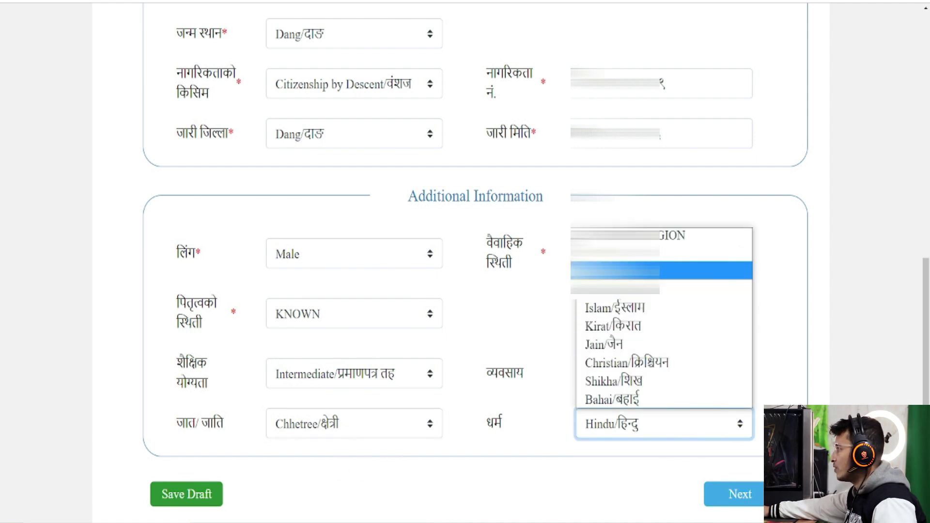
pyautogui.press('Return')
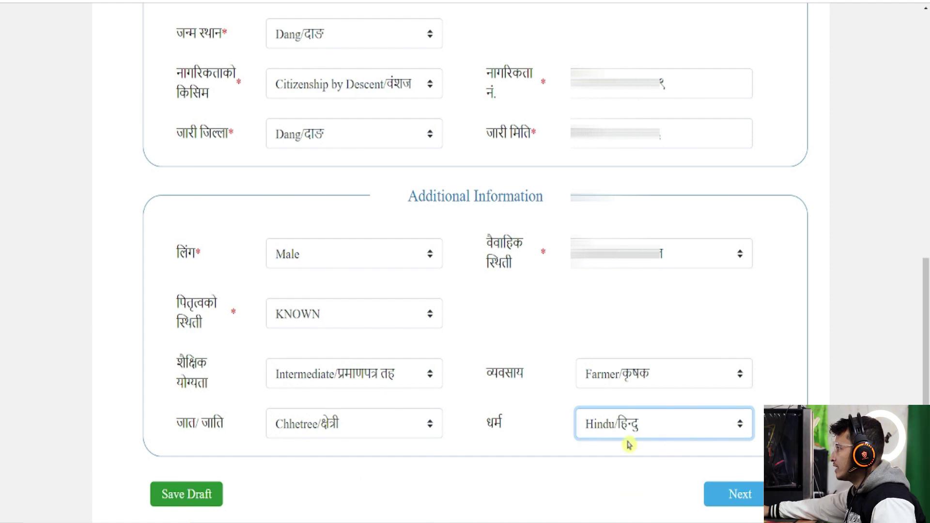
pyautogui.click(743, 497)
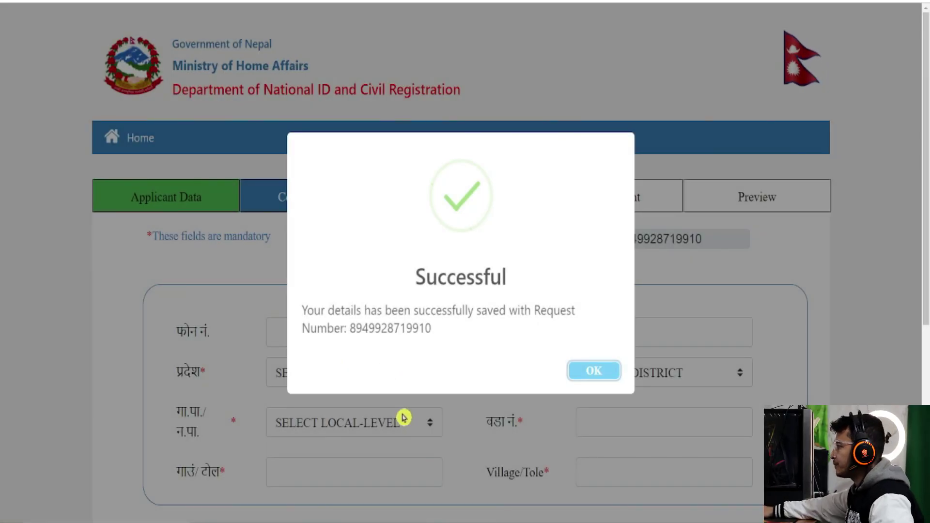
# Dismiss the Successful save notice to reach the Contact Details page.
pyautogui.click(594, 371)
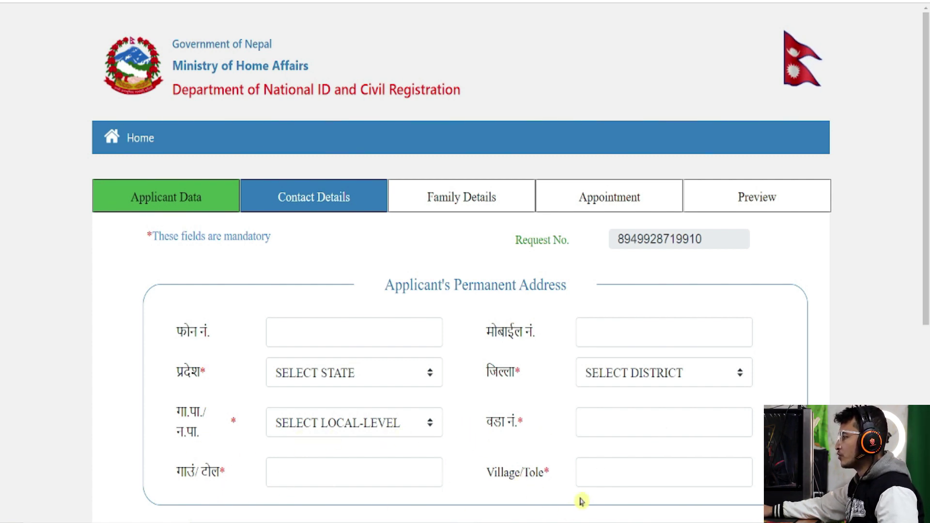
# Start entering a phone number and copy the permanent address into the temporary address.
pyautogui.click(306, 332)
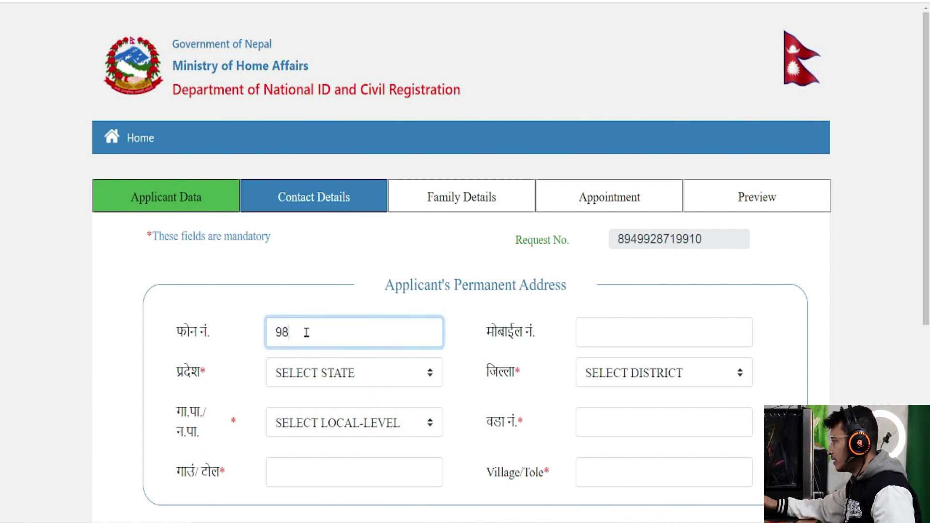
pyautogui.write('98')
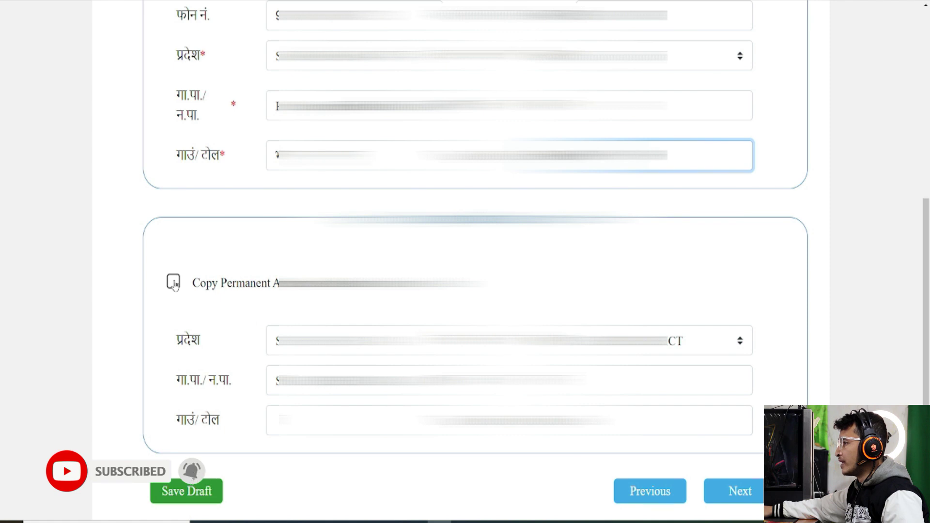
pyautogui.click(173, 282)
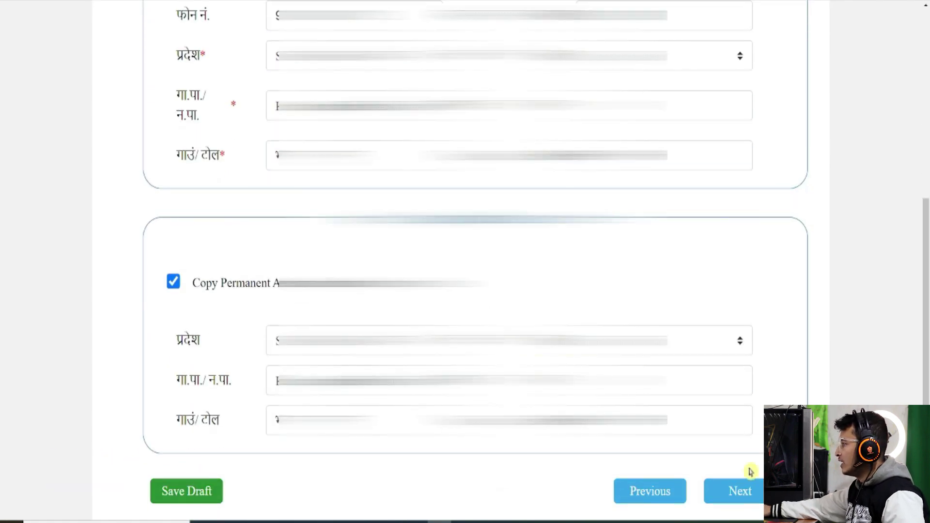
# Clear the flagged phone number and continue to the Family Details page.
pyautogui.click(746, 490)
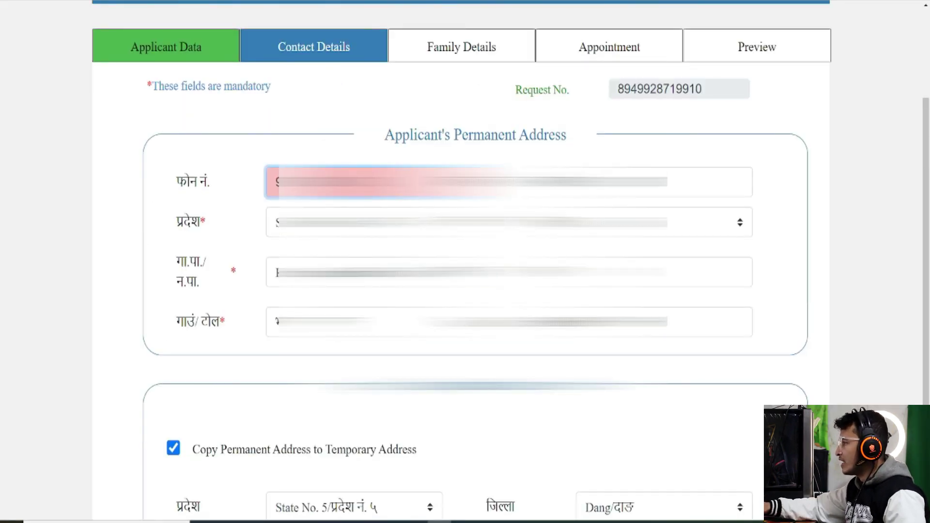
pyautogui.press('BackSpace')
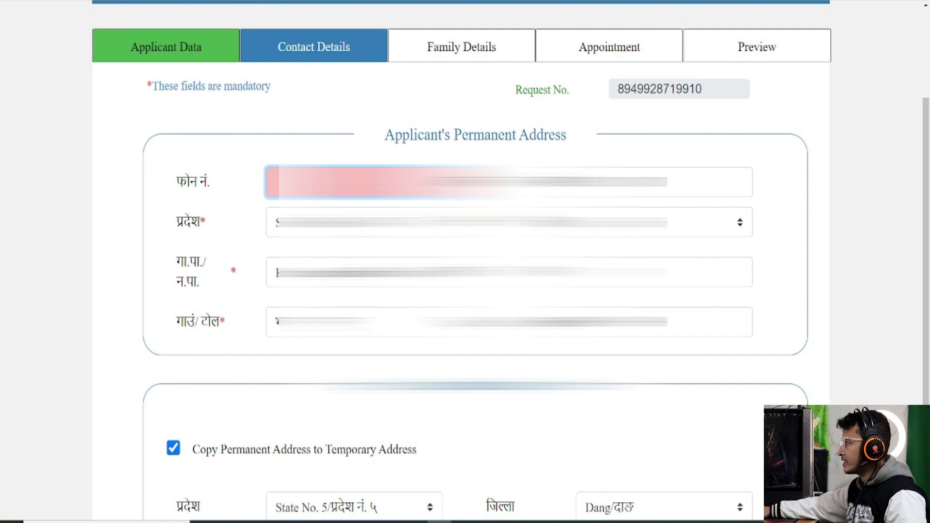
pyautogui.click(736, 490)
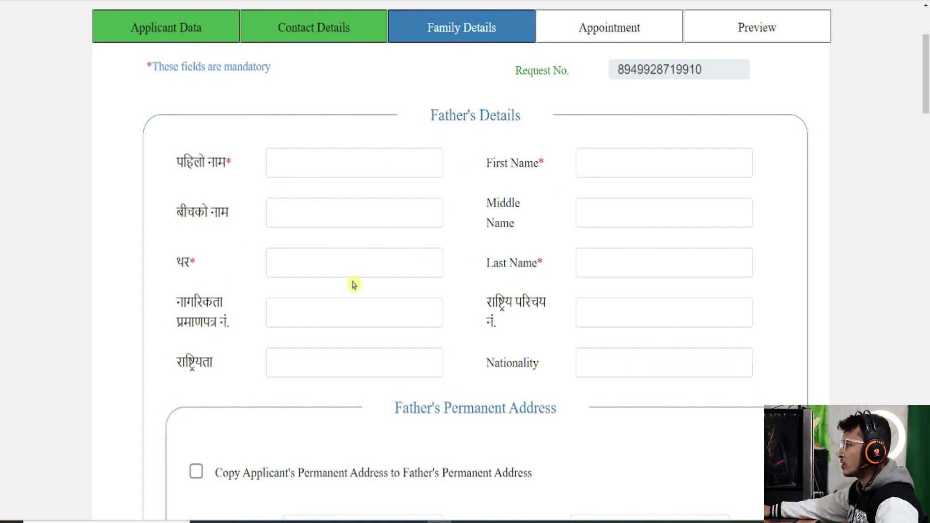
pyautogui.scroll(-1, 240, 276)
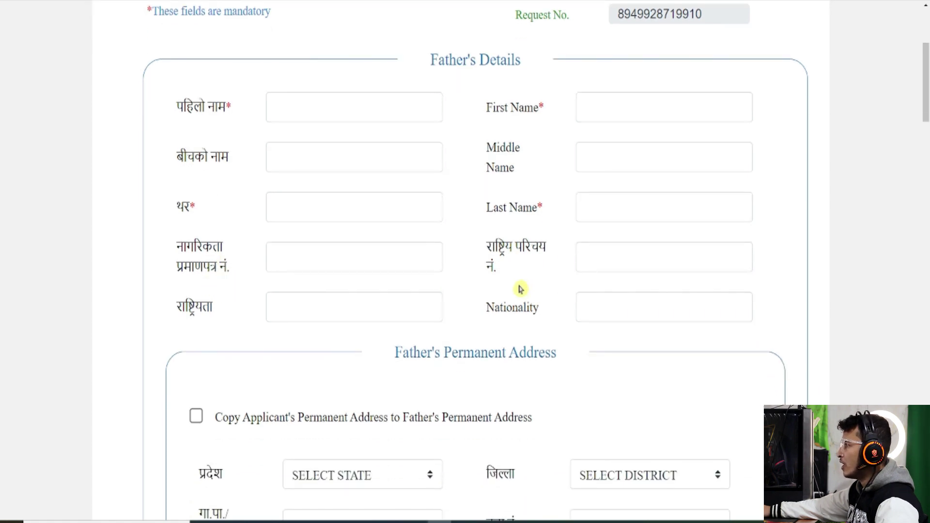
pyautogui.scroll(-4, 533, 354)
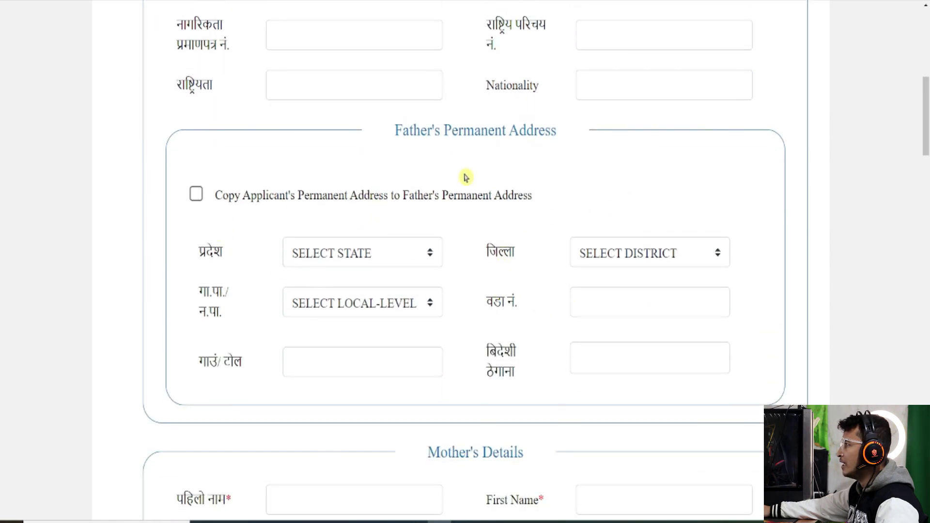
pyautogui.scroll(-4, 499, 165)
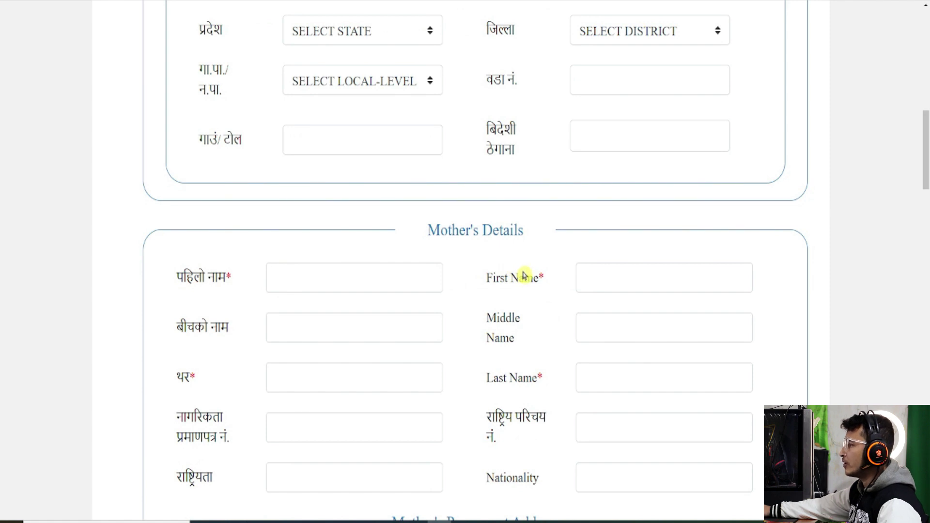
pyautogui.scroll(-1, 523, 272)
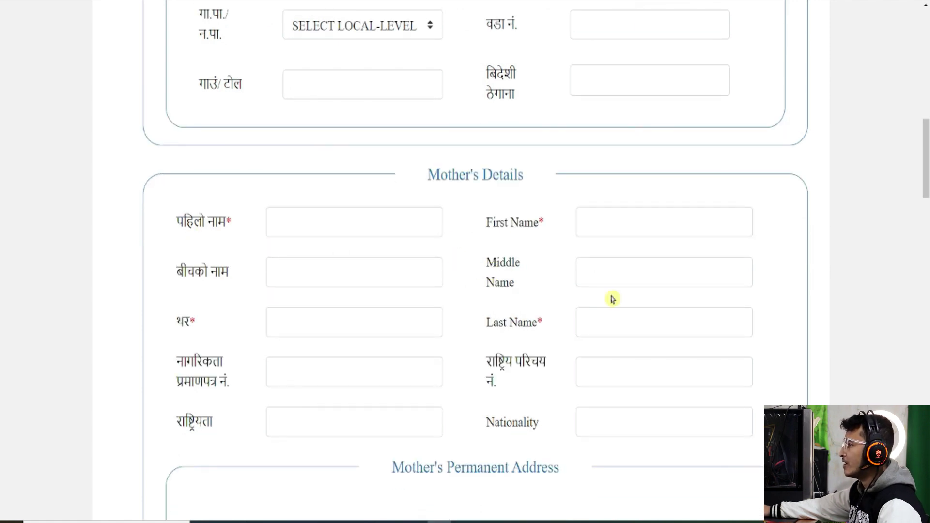
pyautogui.scroll(-2, 600, 316)
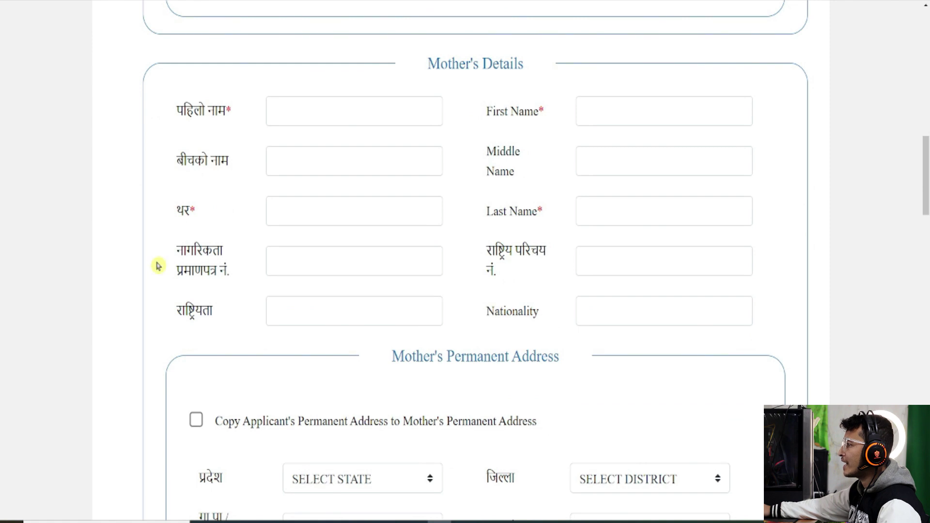
pyautogui.scroll(-3, 536, 380)
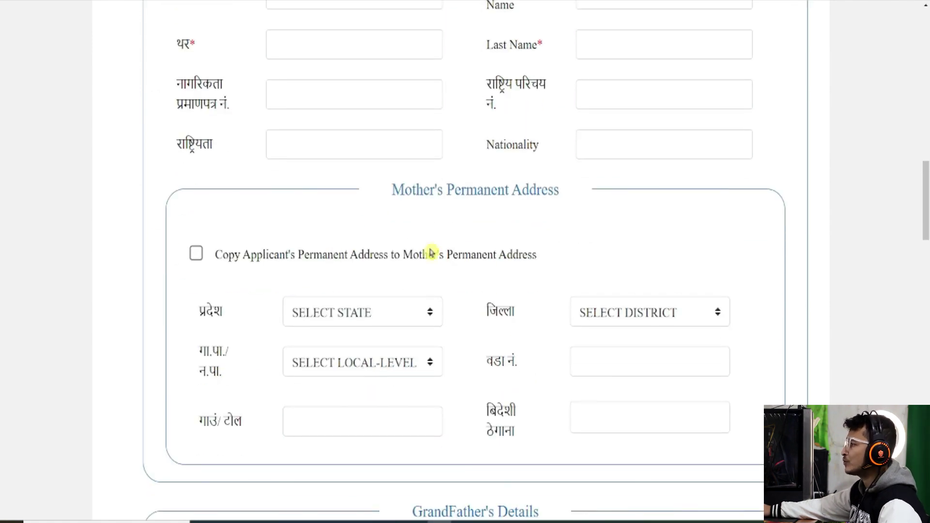
pyautogui.scroll(-6, 445, 257)
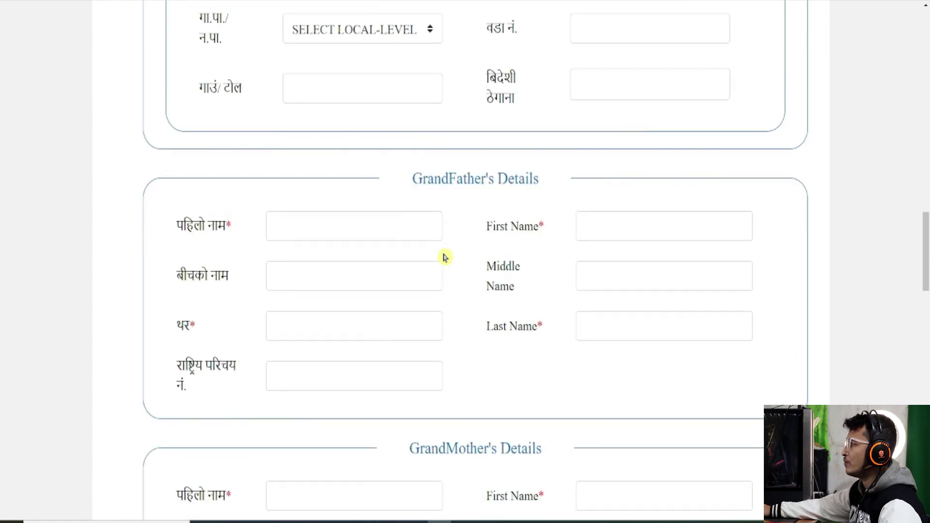
pyautogui.scroll(-1, 444, 257)
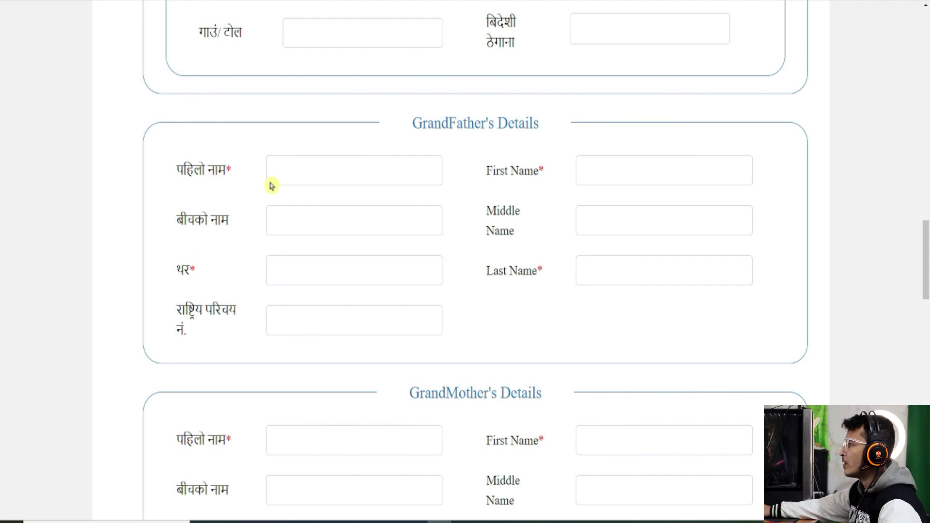
pyautogui.scroll(-6, 489, 383)
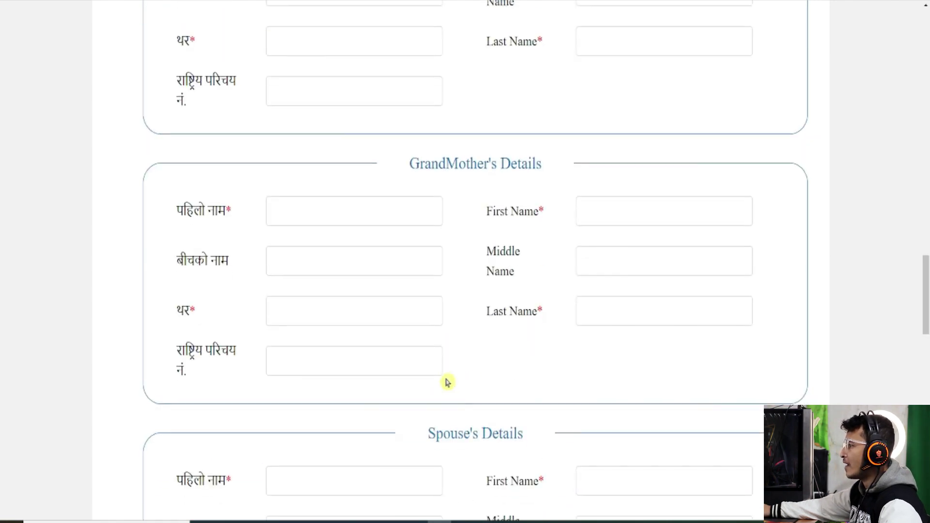
pyautogui.scroll(-4, 551, 181)
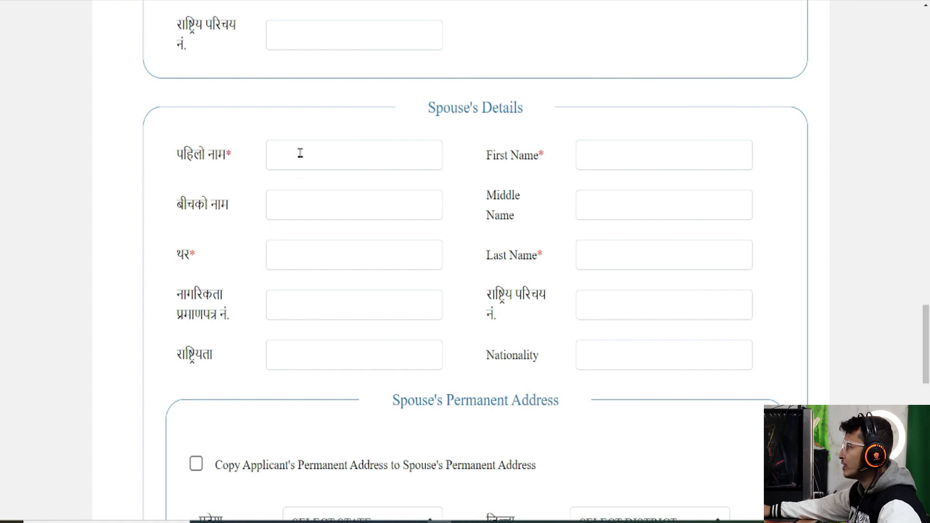
pyautogui.scroll(-10, 357, 209)
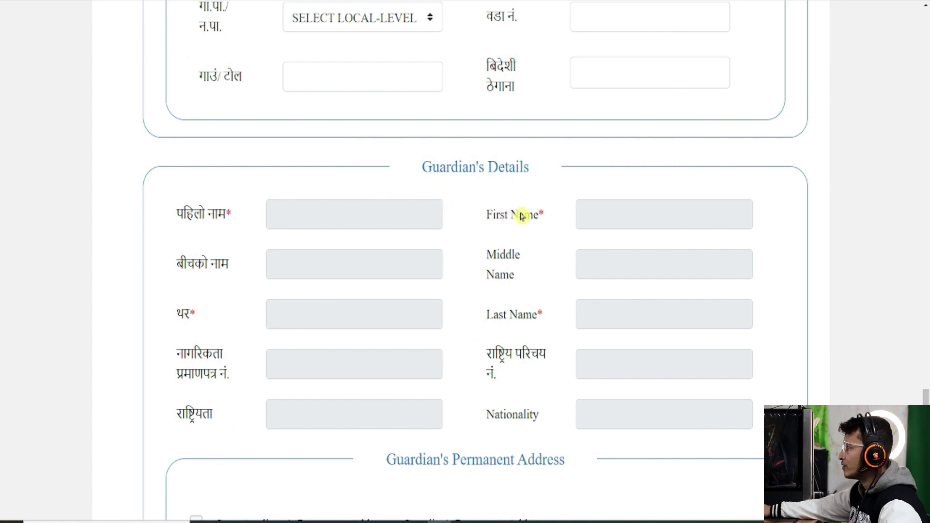
pyautogui.scroll(-5, 528, 214)
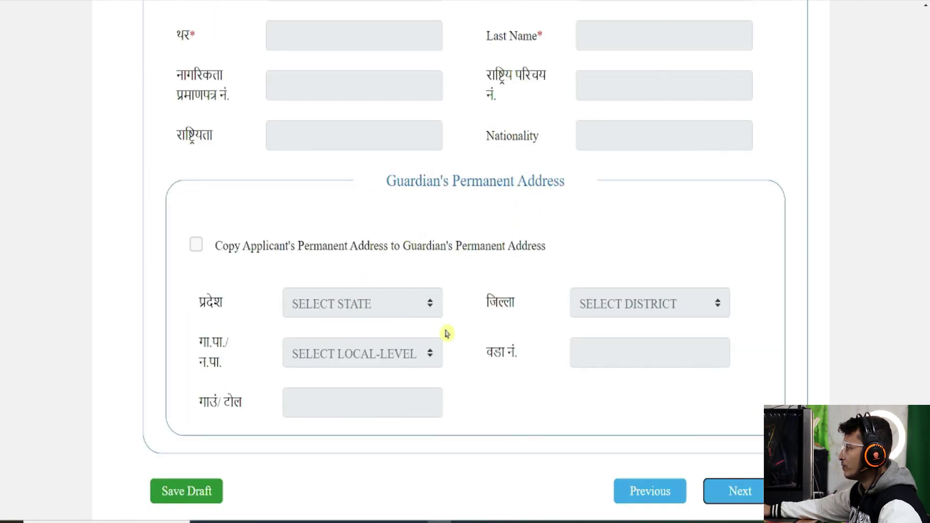
pyautogui.scroll(10, 528, 393)
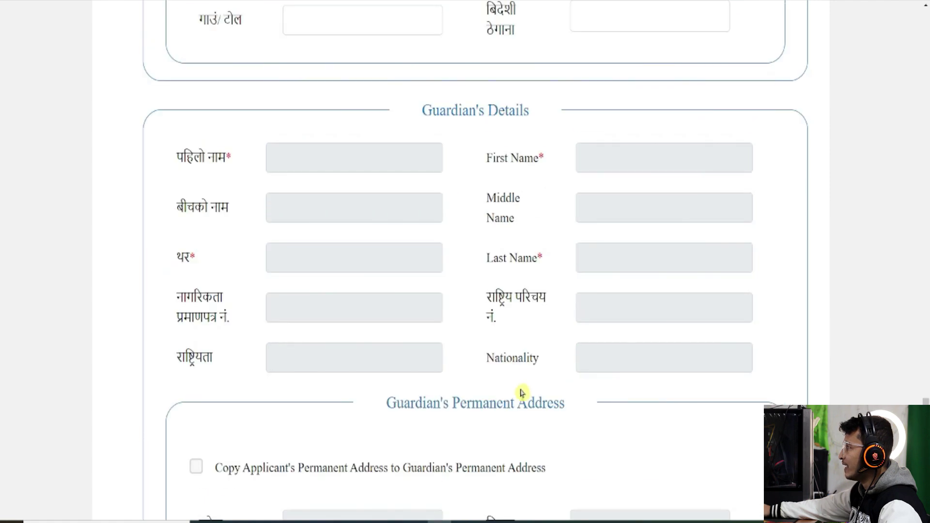
pyautogui.scroll(15, 522, 394)
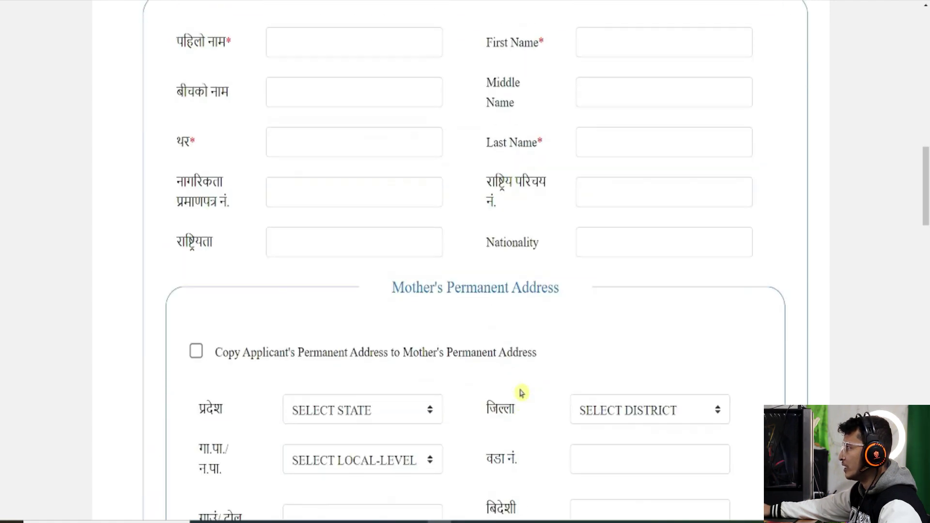
pyautogui.scroll(5, 520, 392)
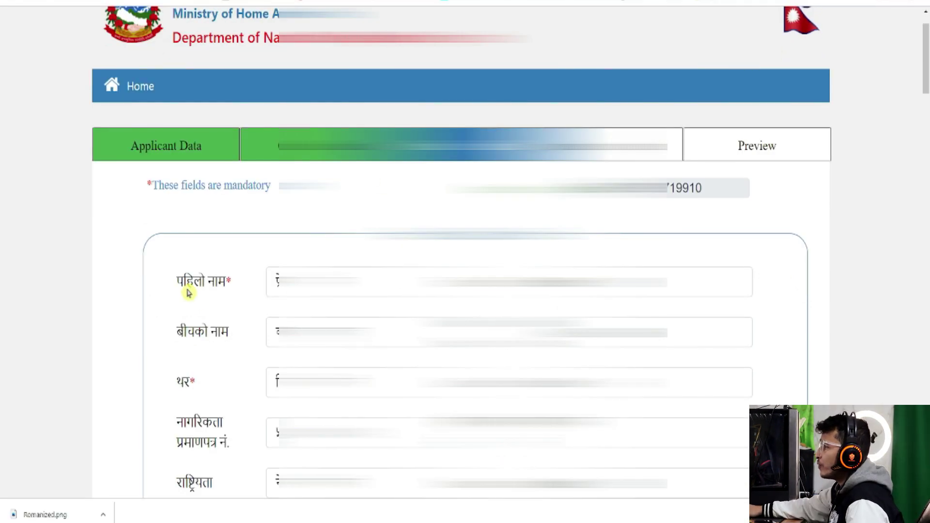
# Scroll down through the completed Family Details form to the Save Draft/Next buttons.
pyautogui.scroll(-1, 187, 292)
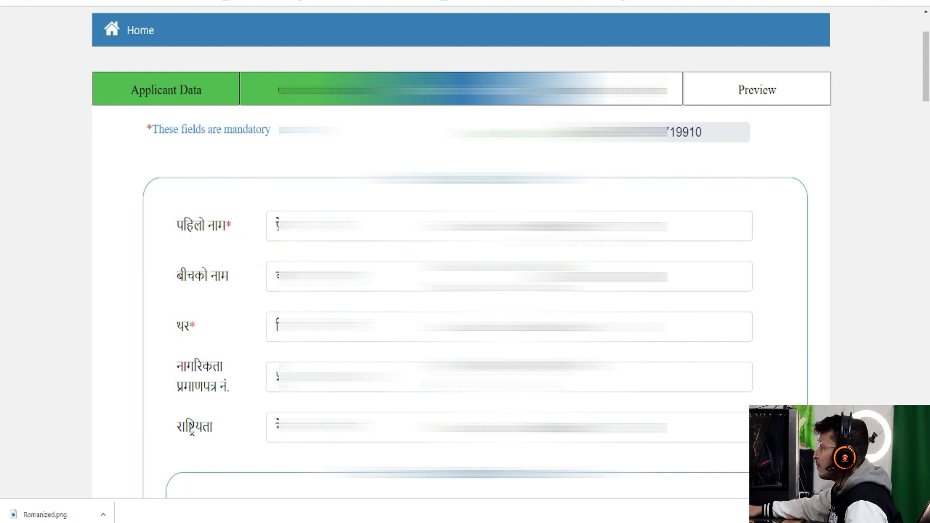
pyautogui.scroll(-2, 249, 221)
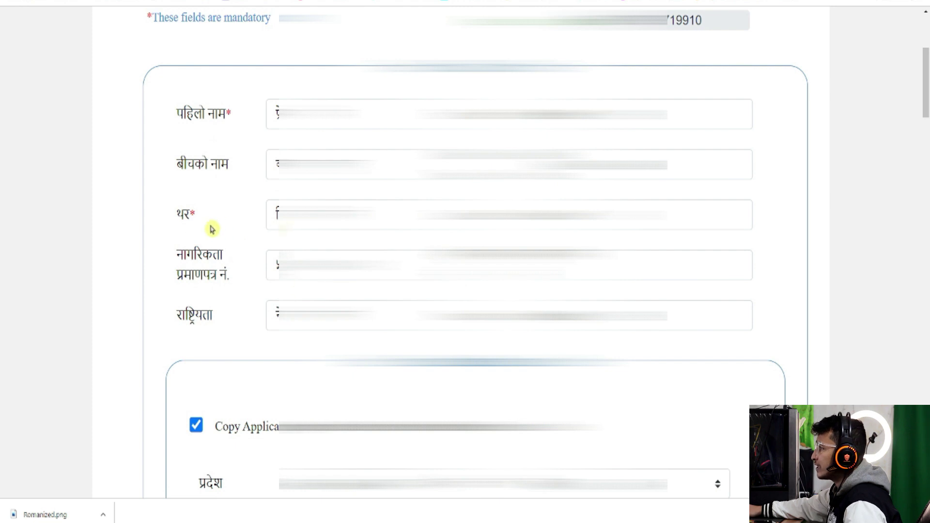
pyautogui.scroll(-2, 208, 193)
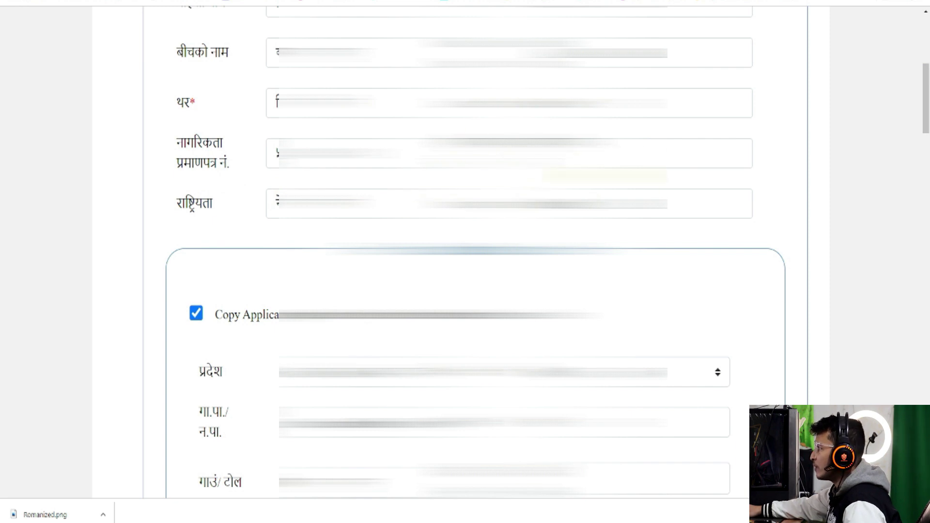
pyautogui.scroll(-1, 617, 246)
pyautogui.scroll(-3, 465, 262)
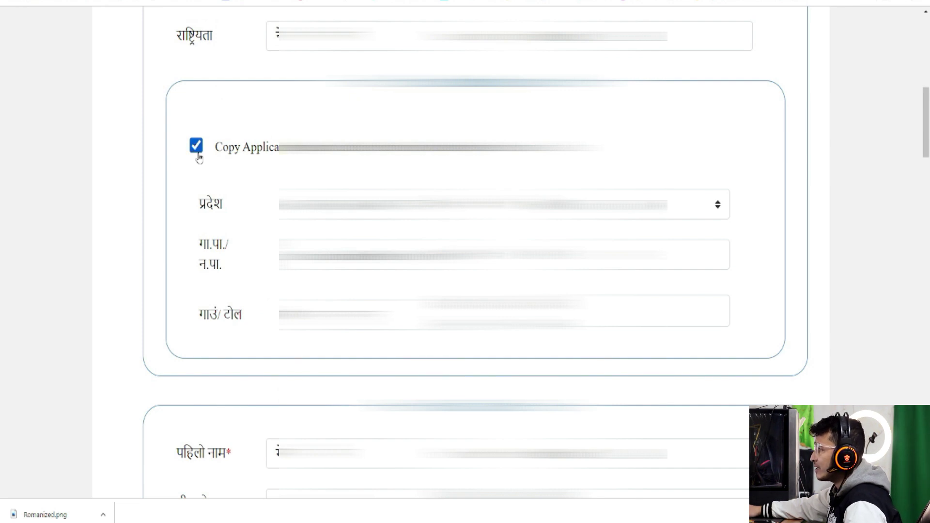
pyautogui.scroll(-5, 198, 158)
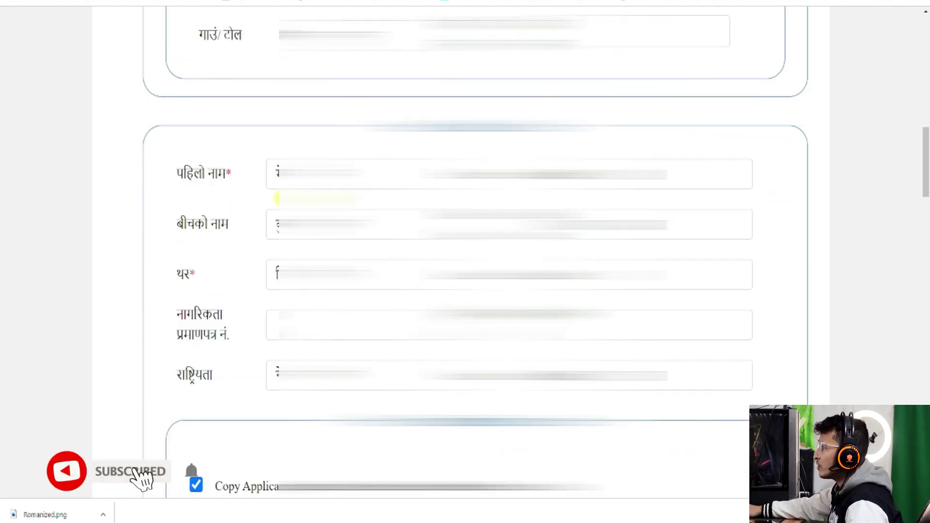
pyautogui.scroll(-2, 234, 207)
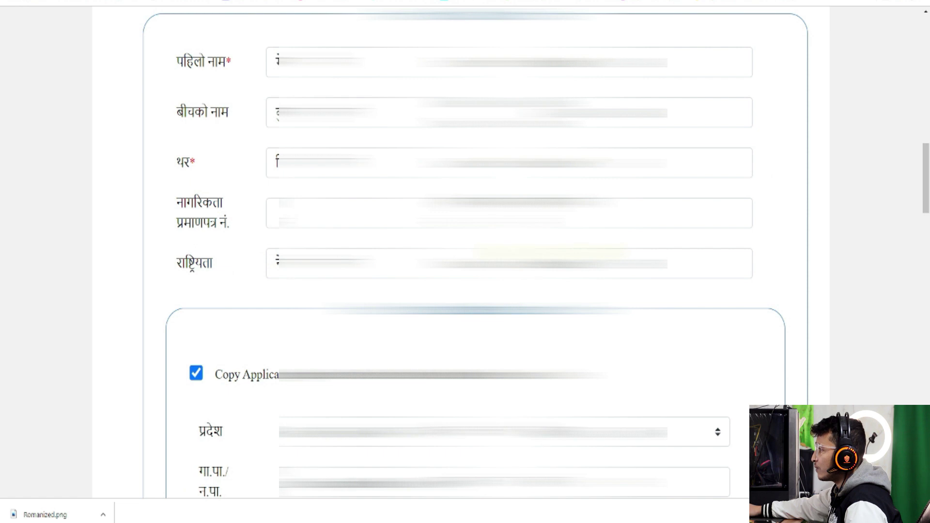
pyautogui.scroll(-1, 475, 251)
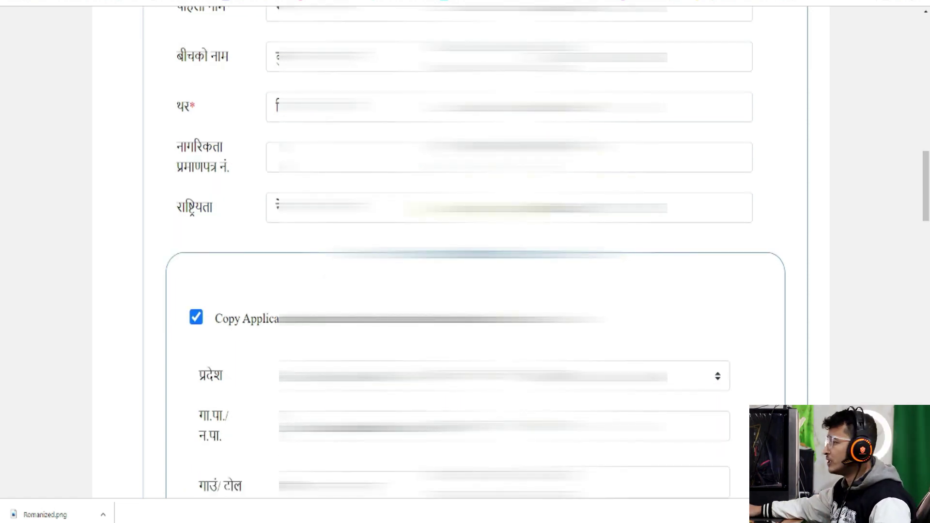
pyautogui.scroll(-2, 476, 252)
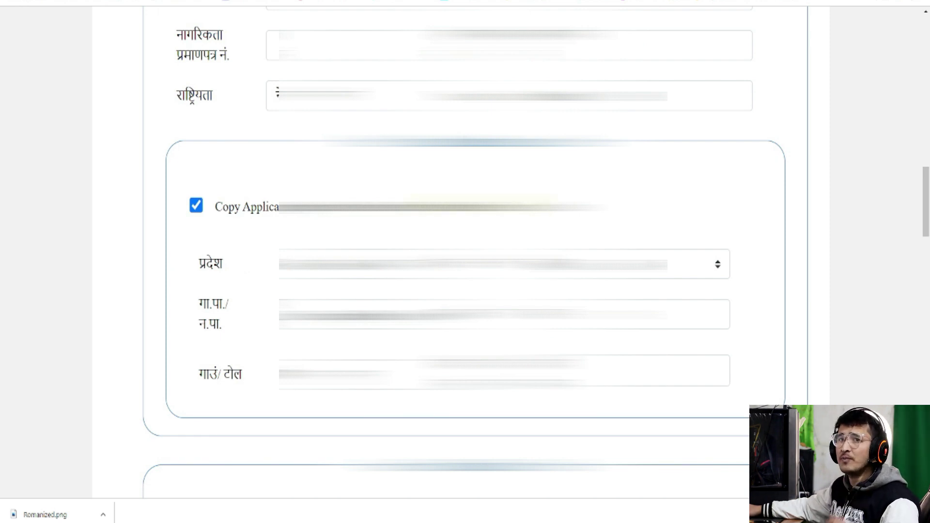
pyautogui.scroll(-7, 476, 252)
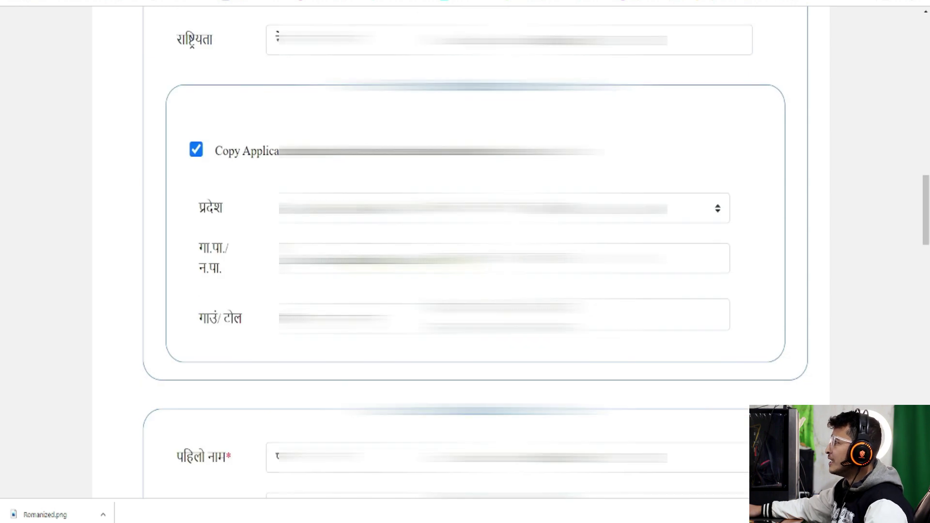
pyautogui.scroll(-15, 476, 252)
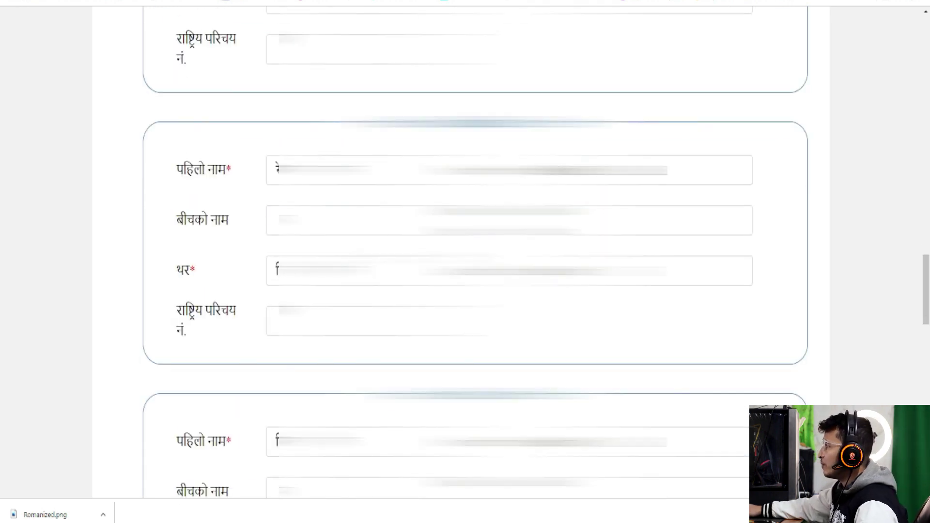
pyautogui.scroll(-10, 475, 252)
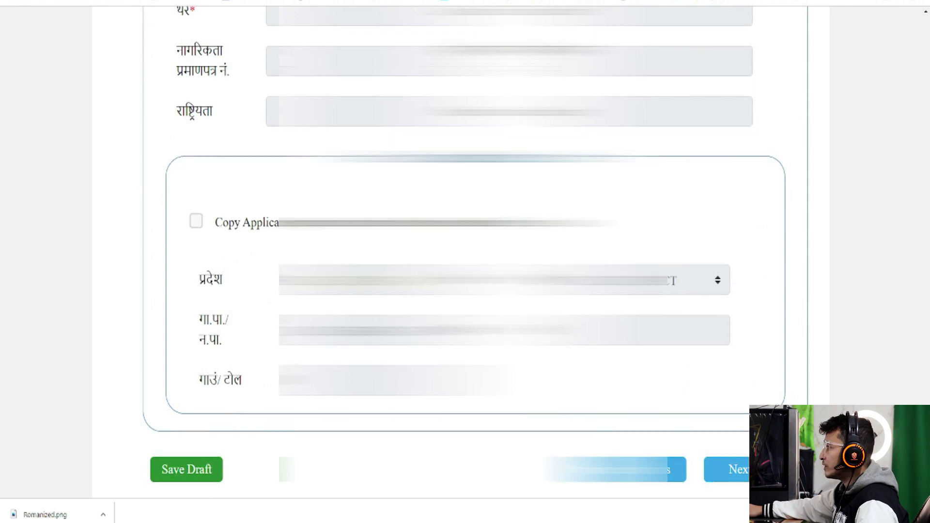
pyautogui.scroll(9, 476, 252)
pyautogui.scroll(-8, 475, 252)
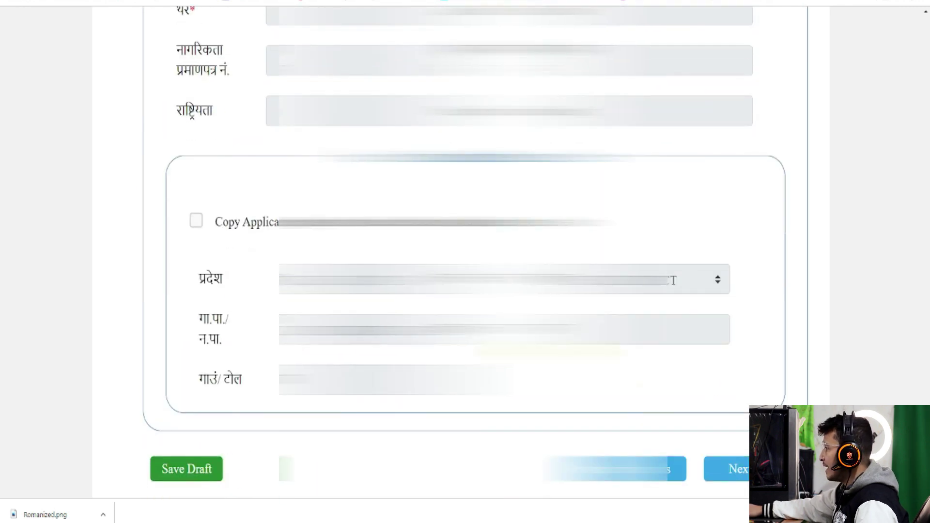
# Move to the Appointment step and choose State No. 5 and district Dang.
pyautogui.click(743, 472)
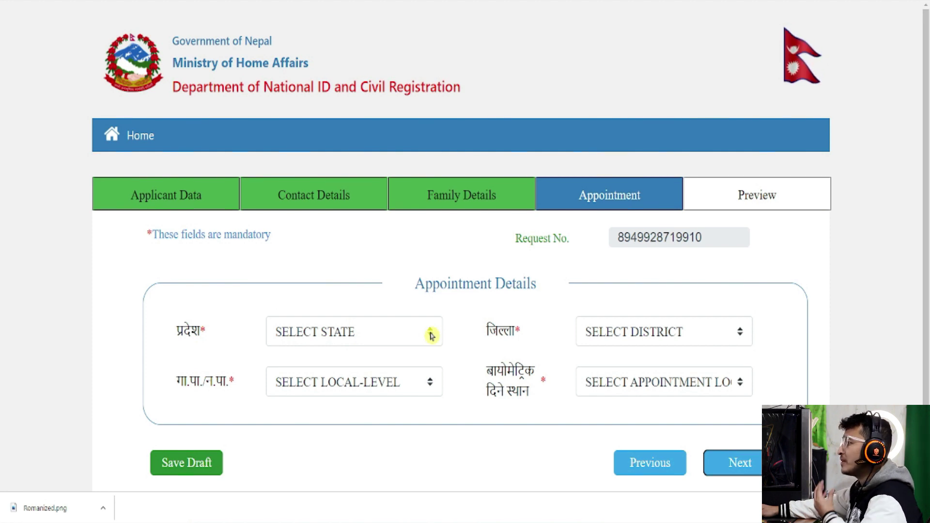
pyautogui.click(431, 335)
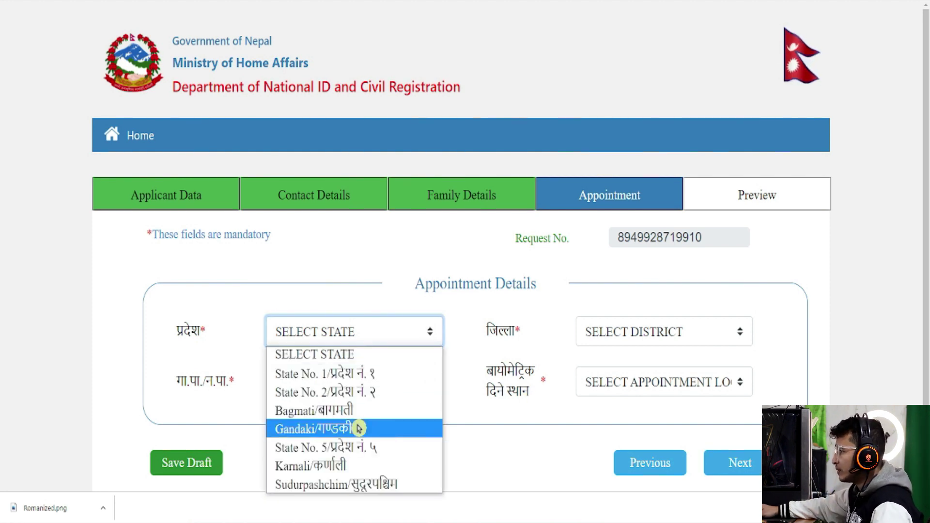
pyautogui.click(361, 448)
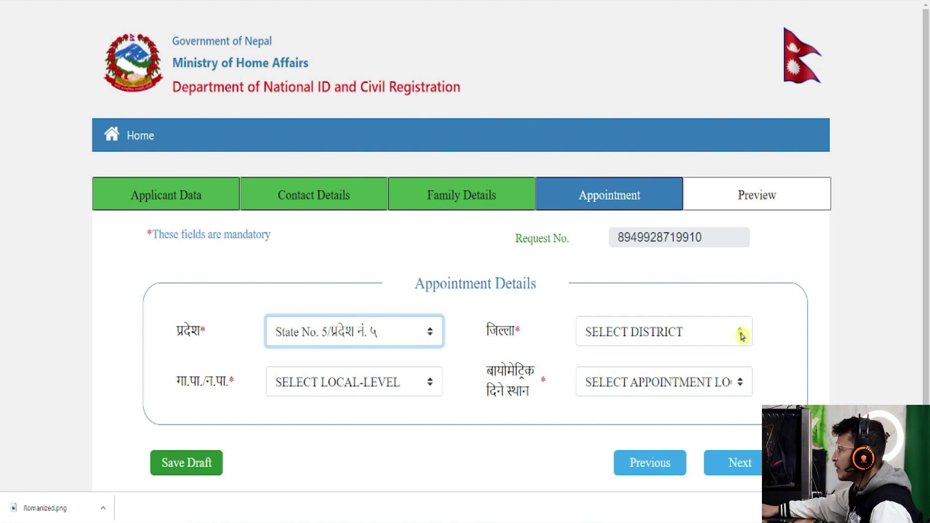
pyautogui.click(742, 333)
pyautogui.click(623, 270)
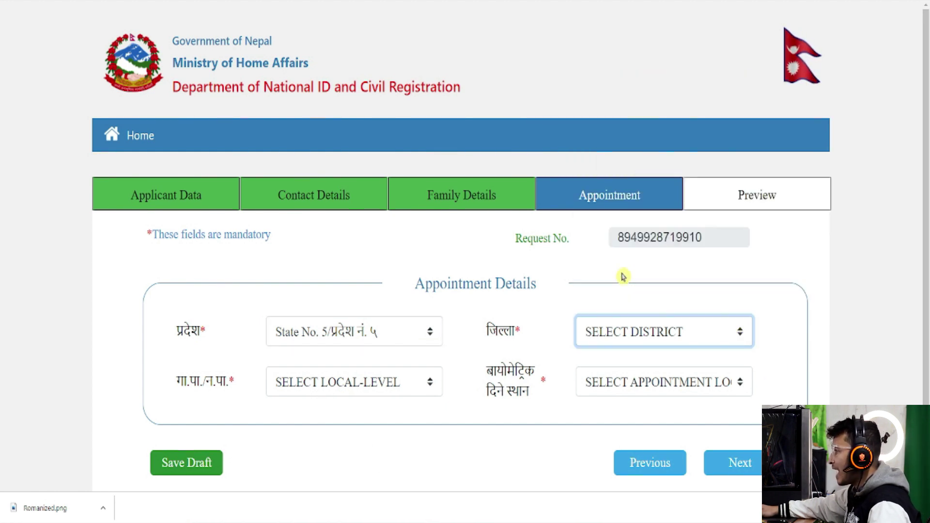
# Choose Rapti Rural Municipality, ward ७, and the only available appointment location.
pyautogui.click(429, 384)
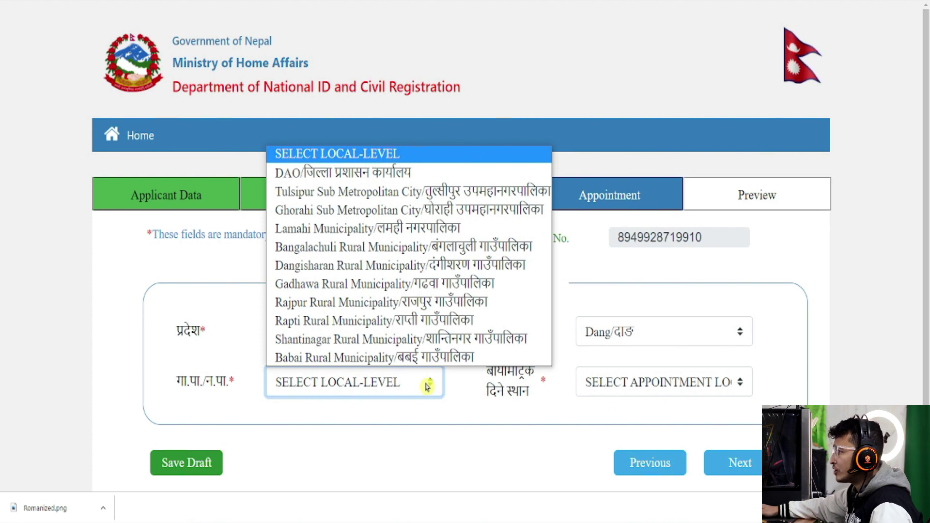
pyautogui.click(386, 321)
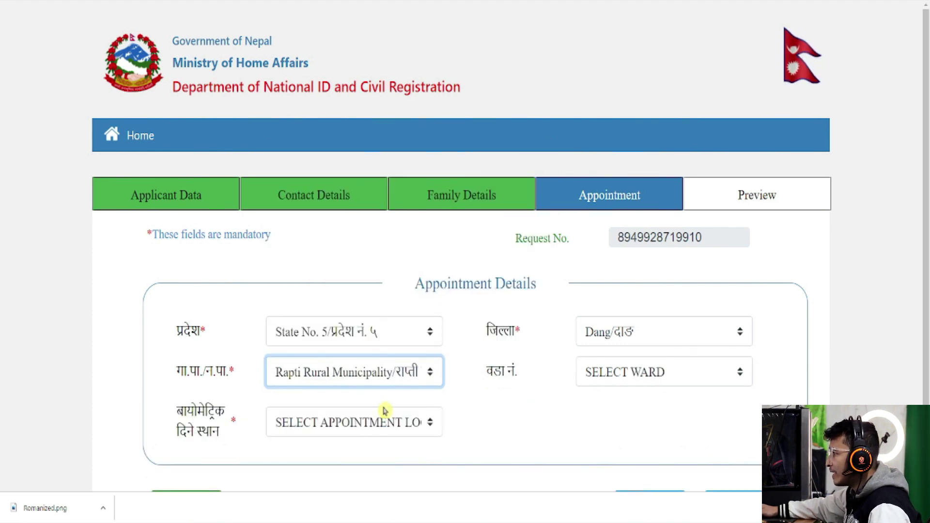
pyautogui.click(736, 373)
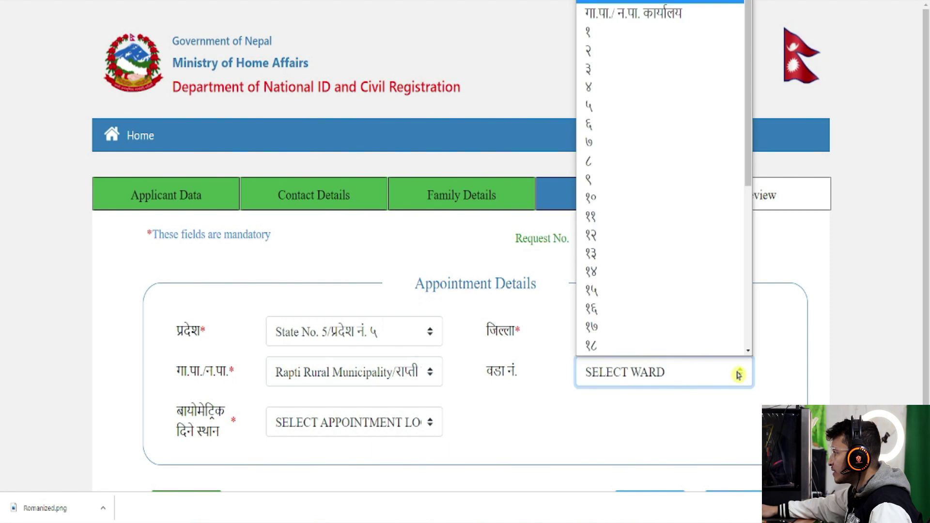
pyautogui.click(614, 103)
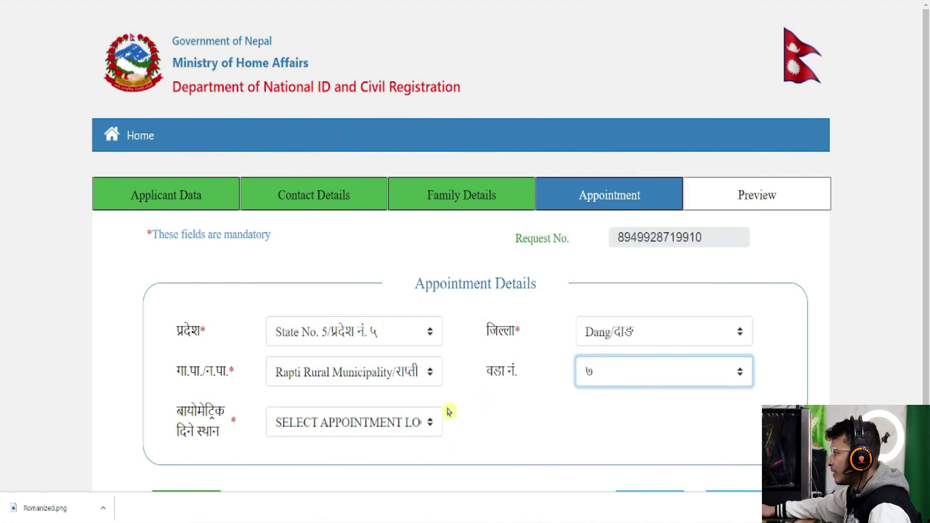
pyautogui.click(427, 423)
pyautogui.click(415, 444)
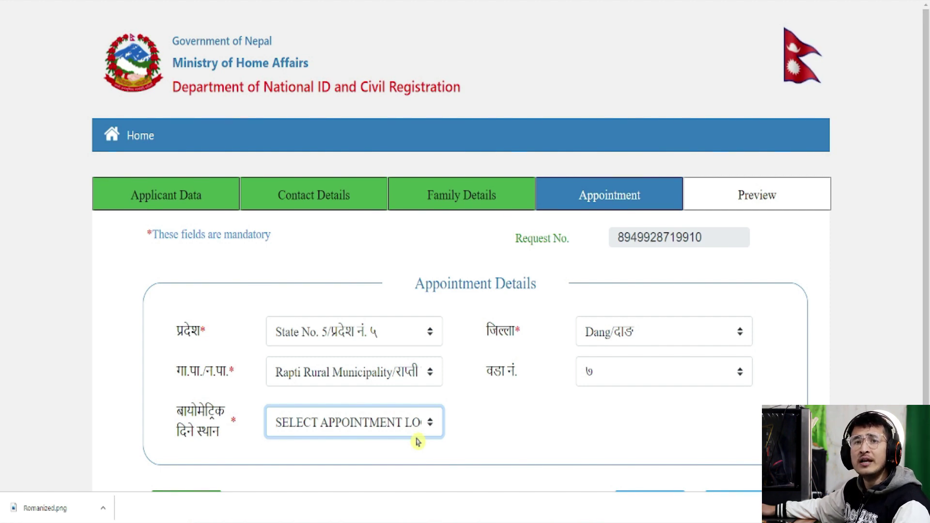
# Change the local level to DAO/जिल्ला प्रशासन कार्यालय and the biometric location to जिल्ला प्रशासन कार्यालय.
pyautogui.click(426, 371)
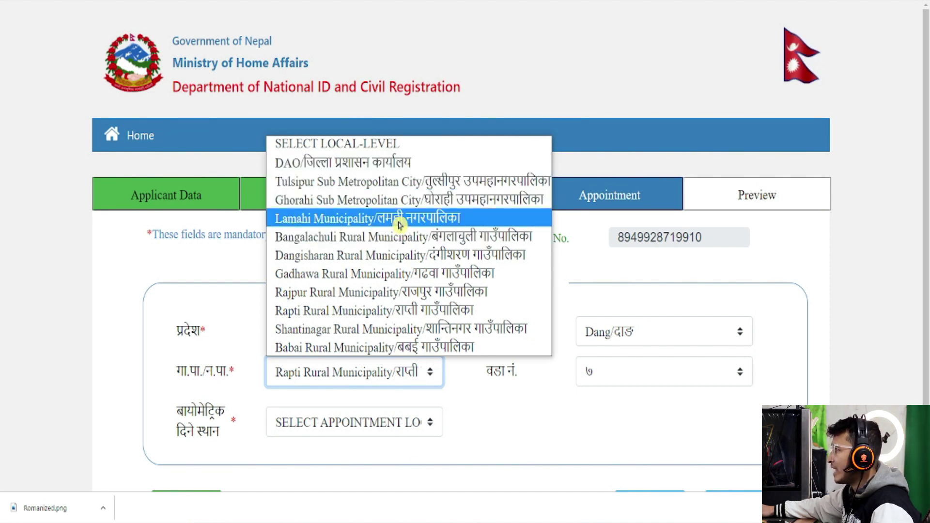
pyautogui.click(399, 225)
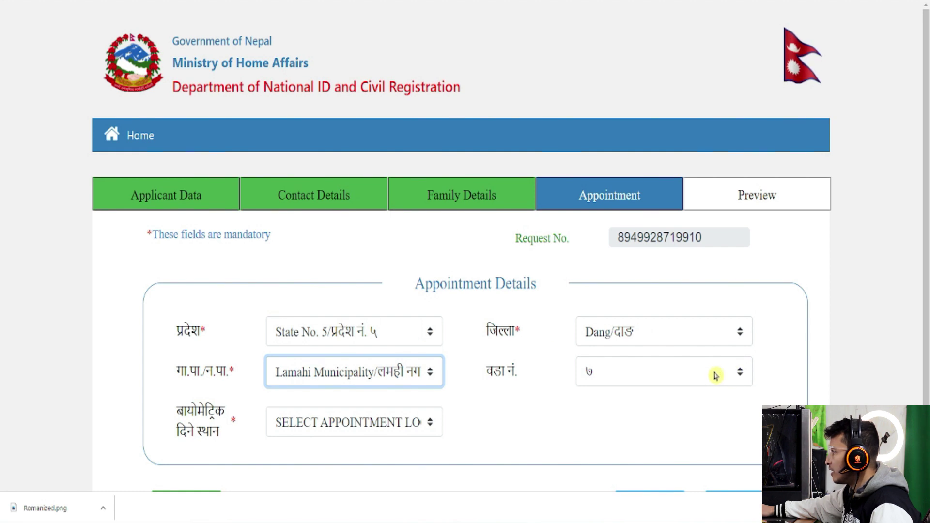
pyautogui.click(429, 373)
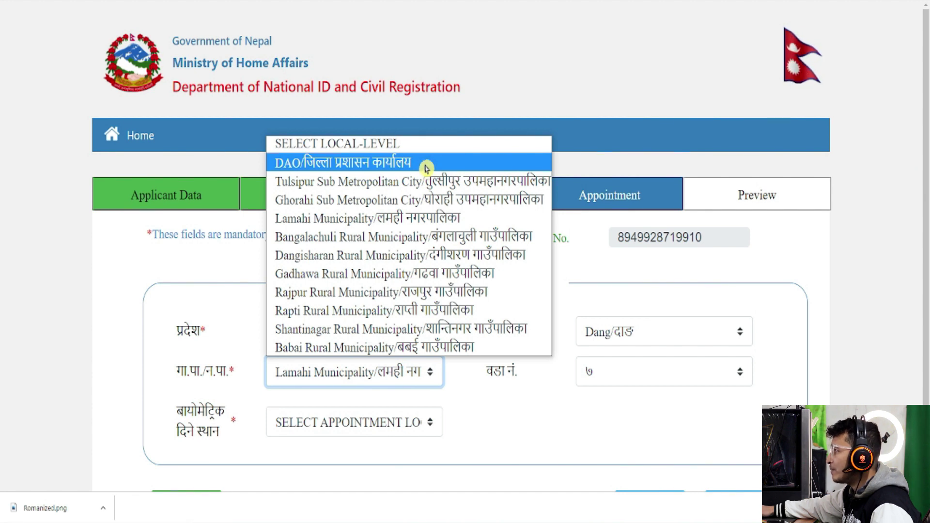
pyautogui.click(426, 166)
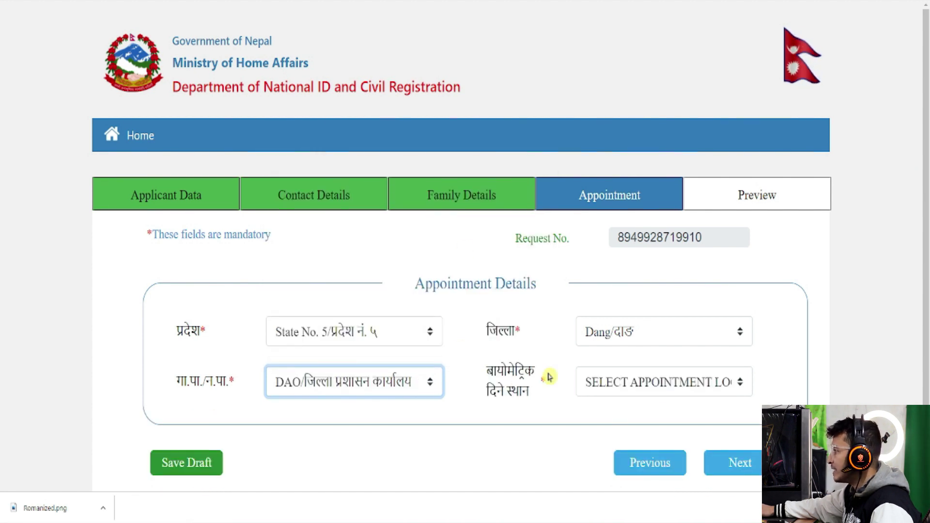
pyautogui.click(743, 387)
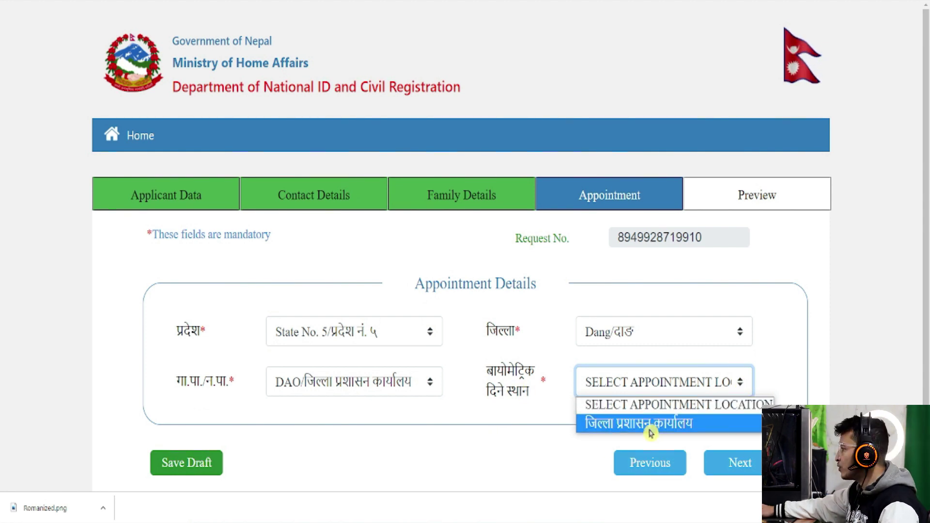
pyautogui.click(651, 432)
pyautogui.scroll(-1, 654, 430)
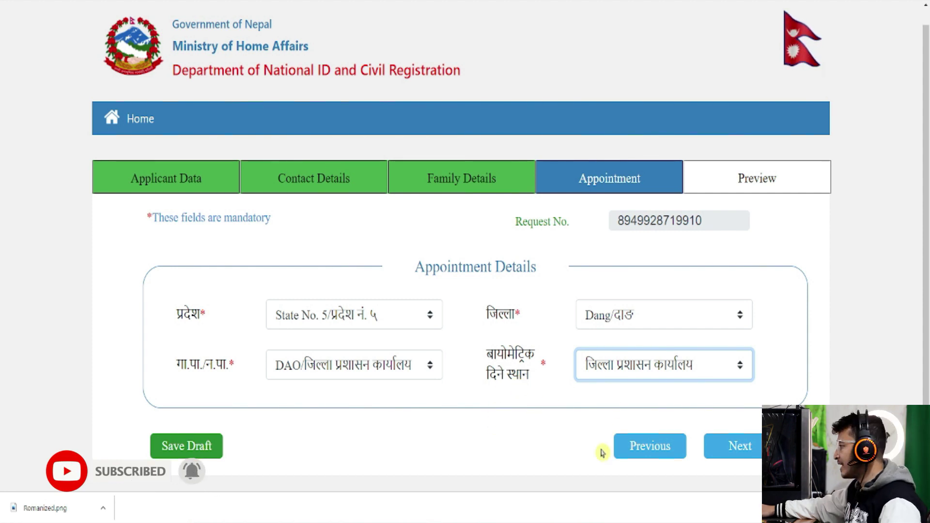
# Open the Preview page and review every section down to the guardian's permanent address.
pyautogui.click(741, 455)
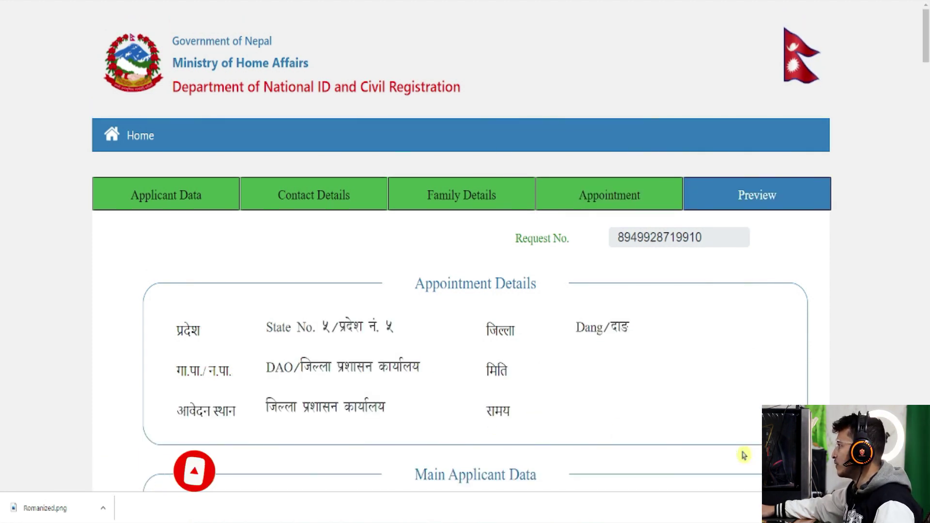
pyautogui.scroll(-2, 783, 310)
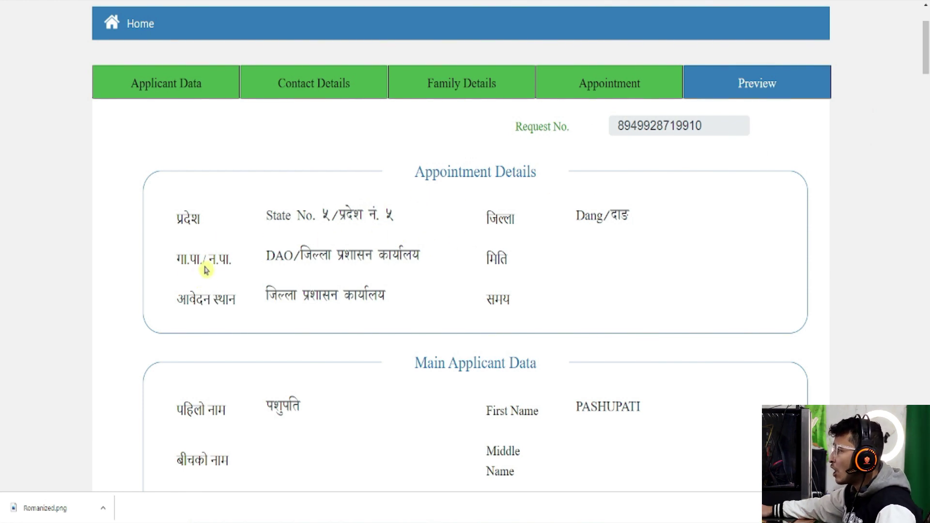
pyautogui.scroll(-3, 522, 282)
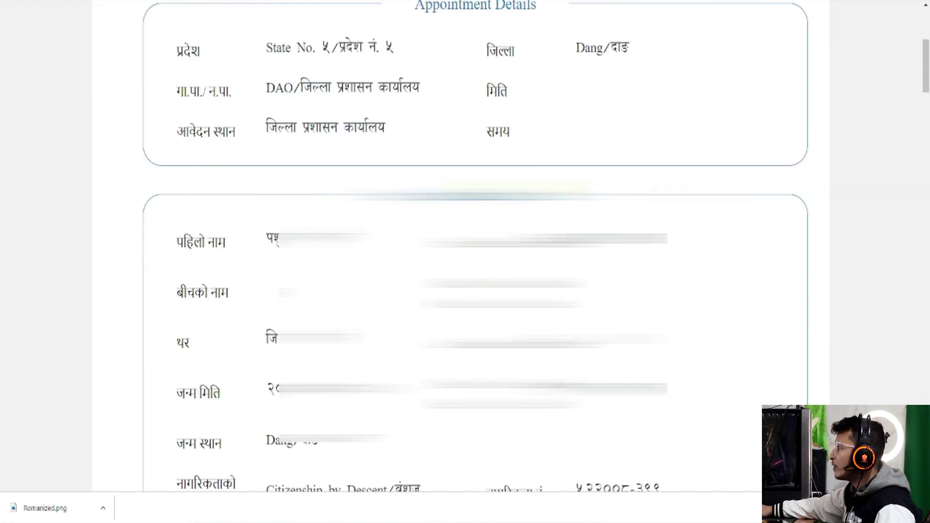
pyautogui.scroll(4, 176, 393)
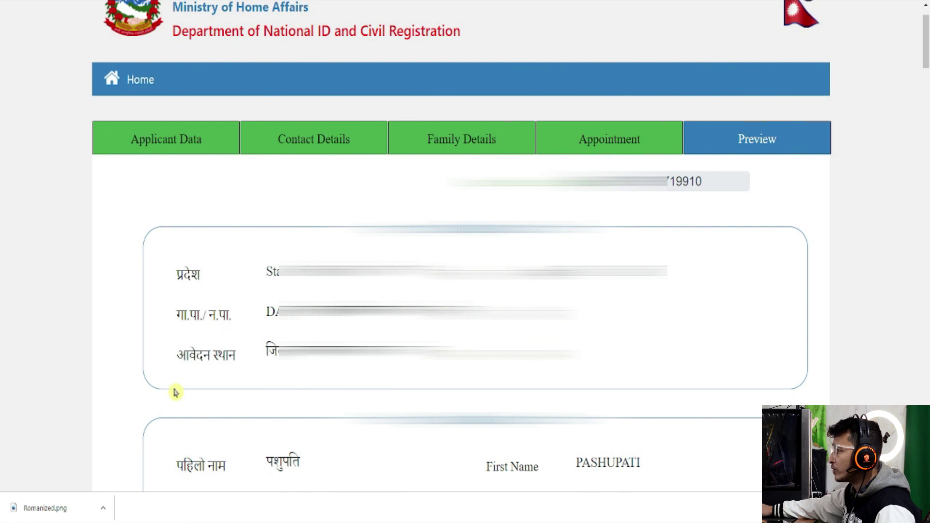
pyautogui.scroll(-3, 213, 361)
pyautogui.scroll(-5, 476, 252)
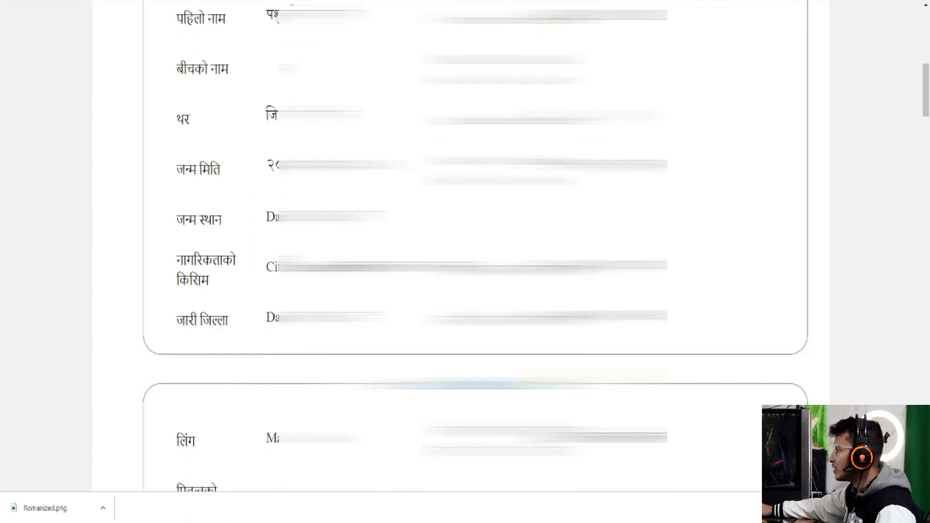
pyautogui.scroll(-2, 669, 385)
pyautogui.scroll(-3, 669, 386)
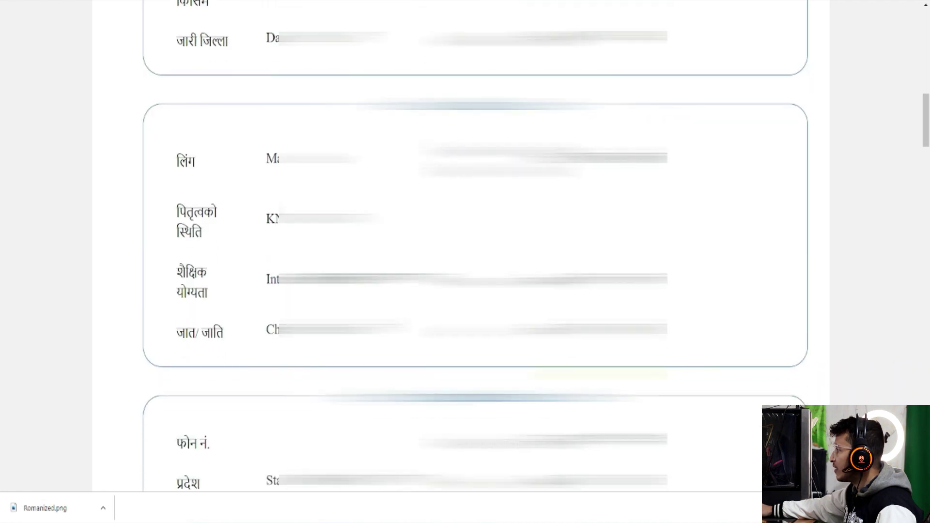
pyautogui.scroll(-13, 475, 252)
pyautogui.scroll(7, 475, 252)
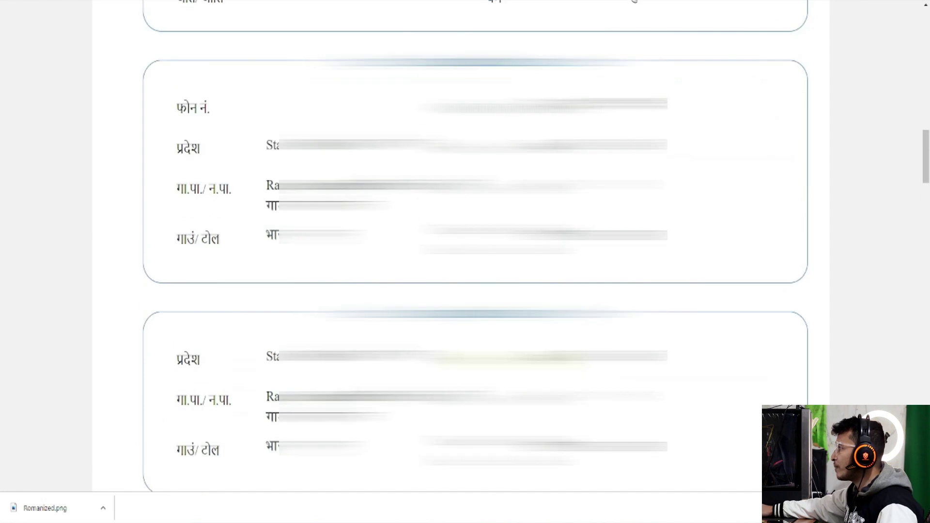
pyautogui.scroll(15, 476, 252)
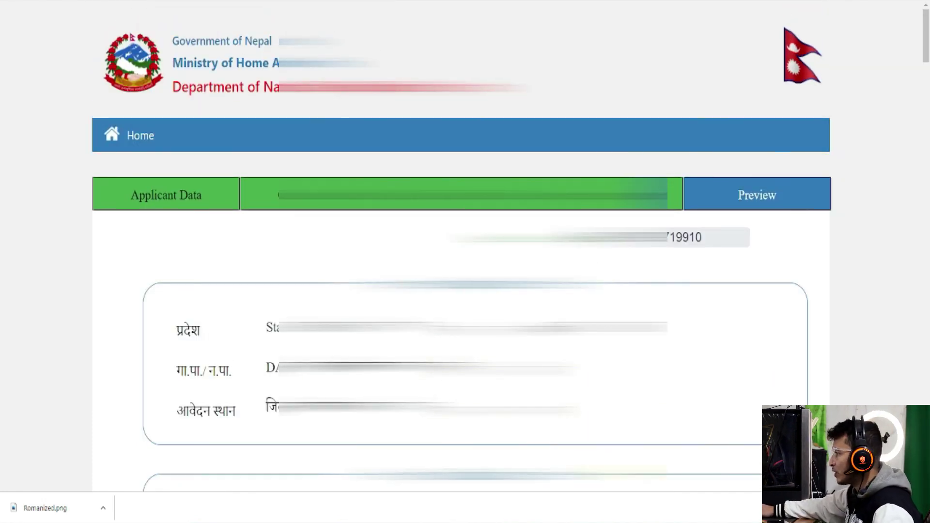
pyautogui.scroll(-2, 465, 262)
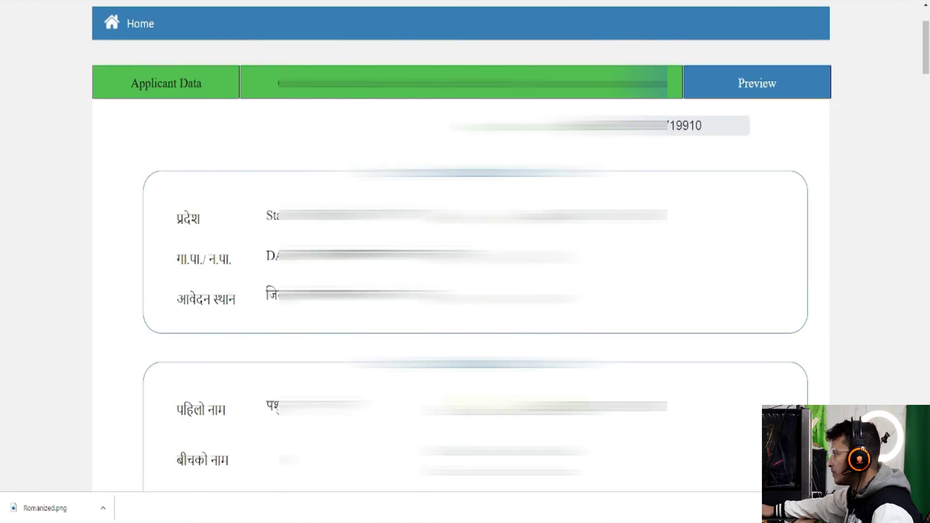
pyautogui.scroll(-1, 465, 262)
pyautogui.scroll(-1, 258, 415)
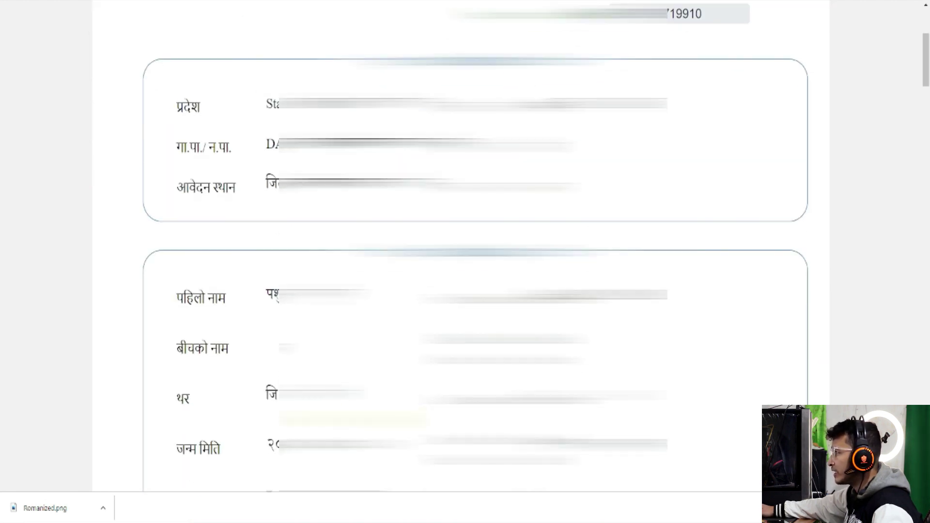
pyautogui.scroll(2, 465, 262)
pyautogui.scroll(-3, 465, 262)
pyautogui.scroll(-1, 465, 261)
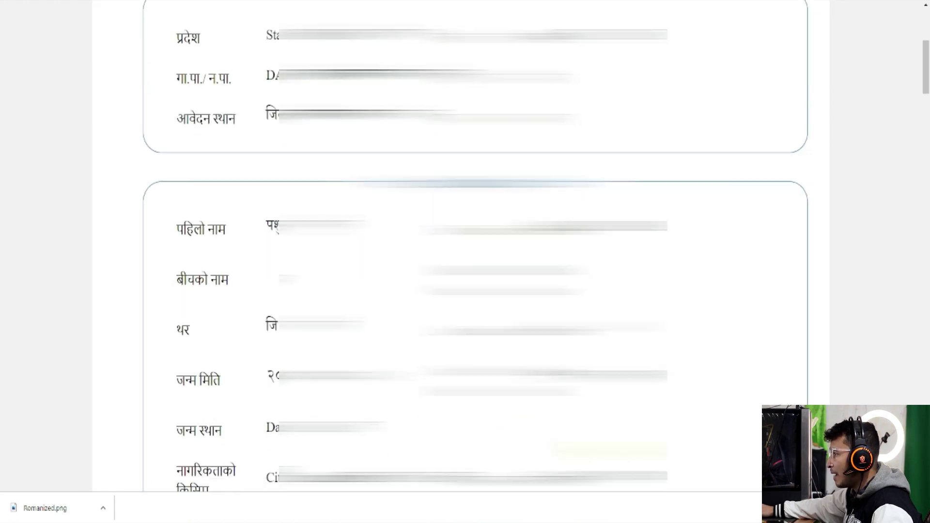
pyautogui.scroll(-3, 465, 261)
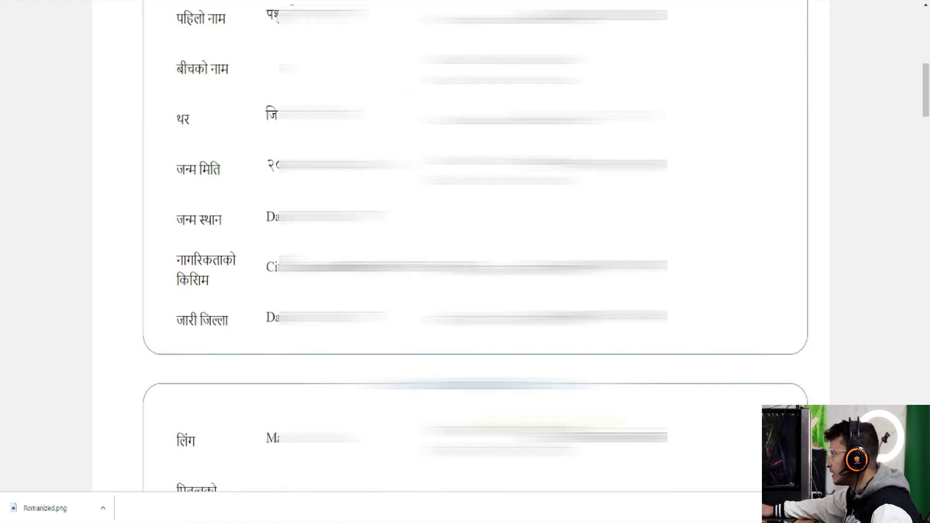
pyautogui.scroll(-3, 465, 262)
pyautogui.scroll(-10, 465, 262)
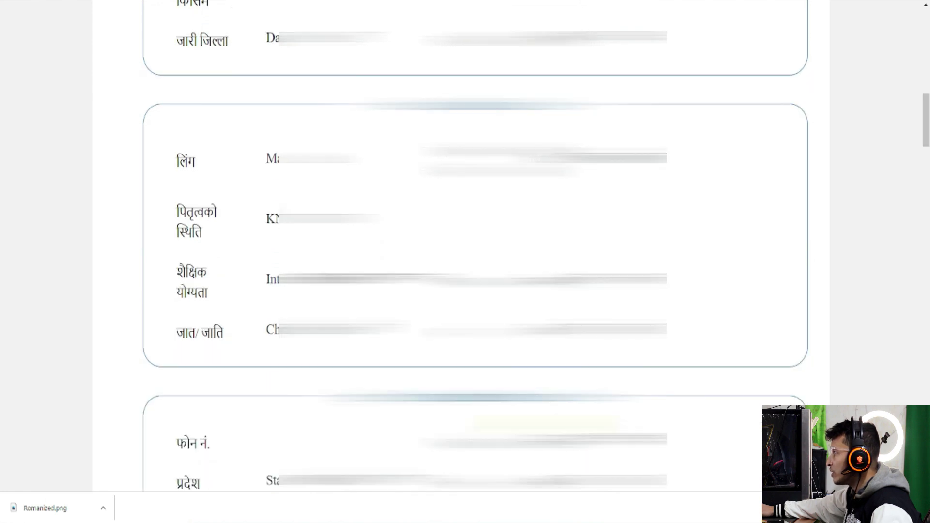
pyautogui.scroll(-20, 465, 261)
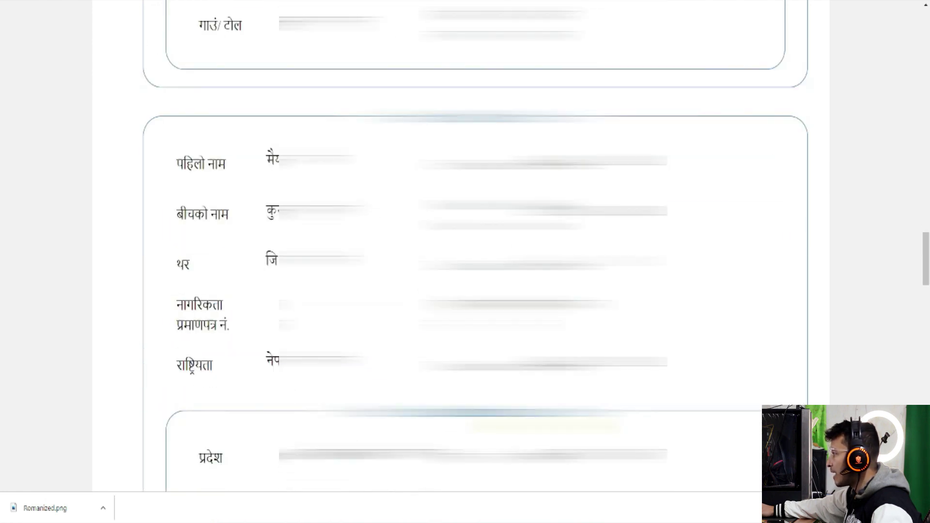
pyautogui.scroll(-15, 543, 424)
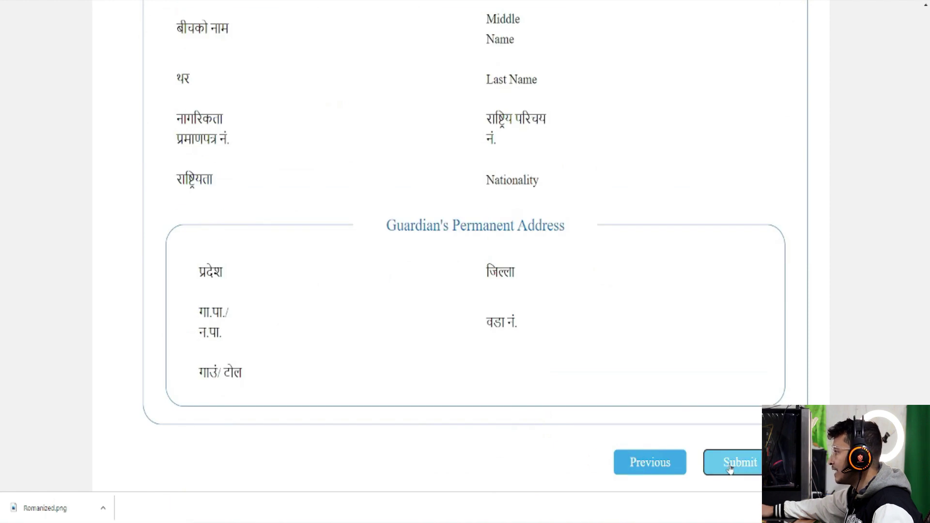
# Submit the application and confirm 'Are you sure?' to bring up the receipt.
pyautogui.click(730, 466)
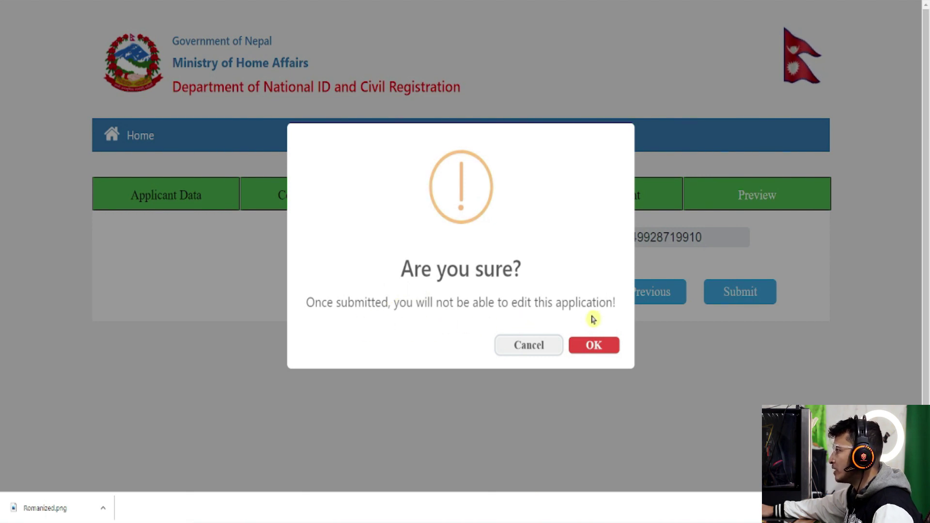
pyautogui.click(596, 348)
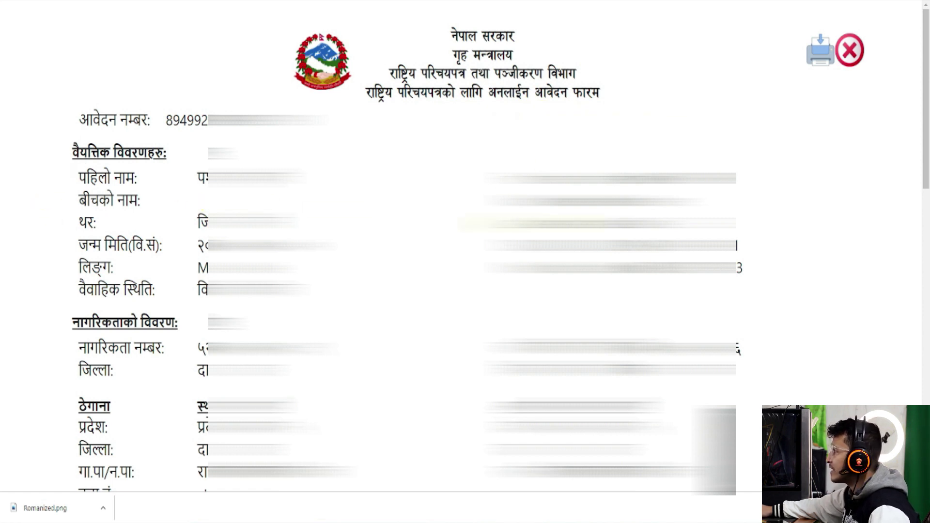
# Save the receipt via the printer icon as NID Pre-Enrollment.html.
pyautogui.click(822, 49)
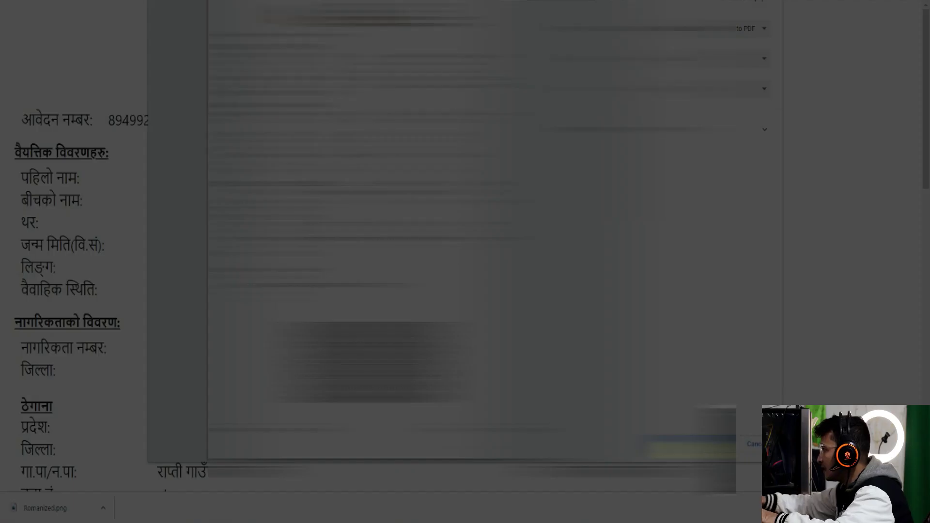
pyautogui.scroll(2, 170, 325)
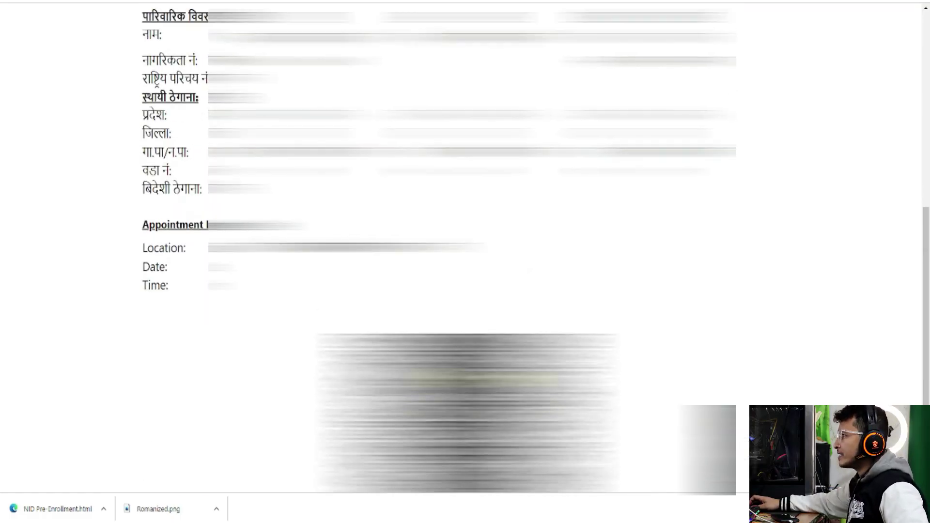